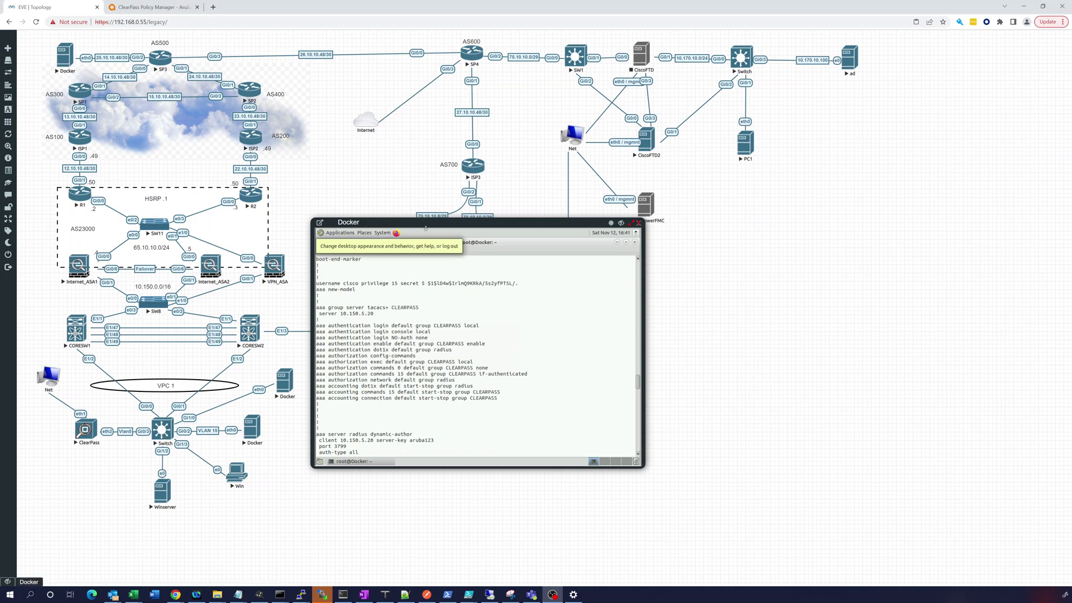
- Drag the Docker terminal down and to the right, out of the way of the topology
left_click_drag(389, 222, 495, 263)
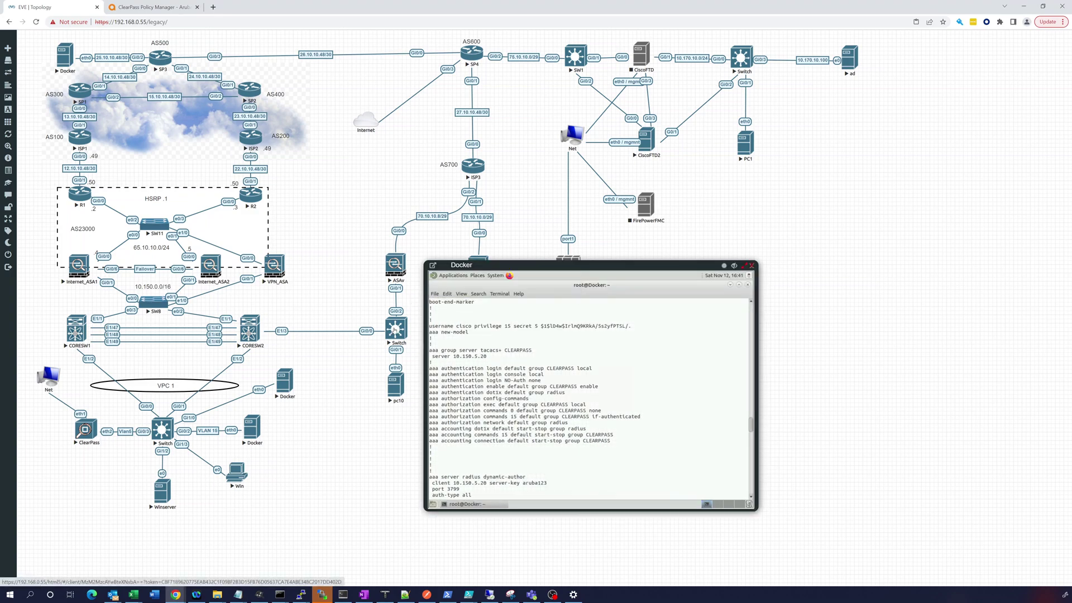
- Open the Switch console, centre it in front of Docker, and wake its prompt
left_click(393, 331)
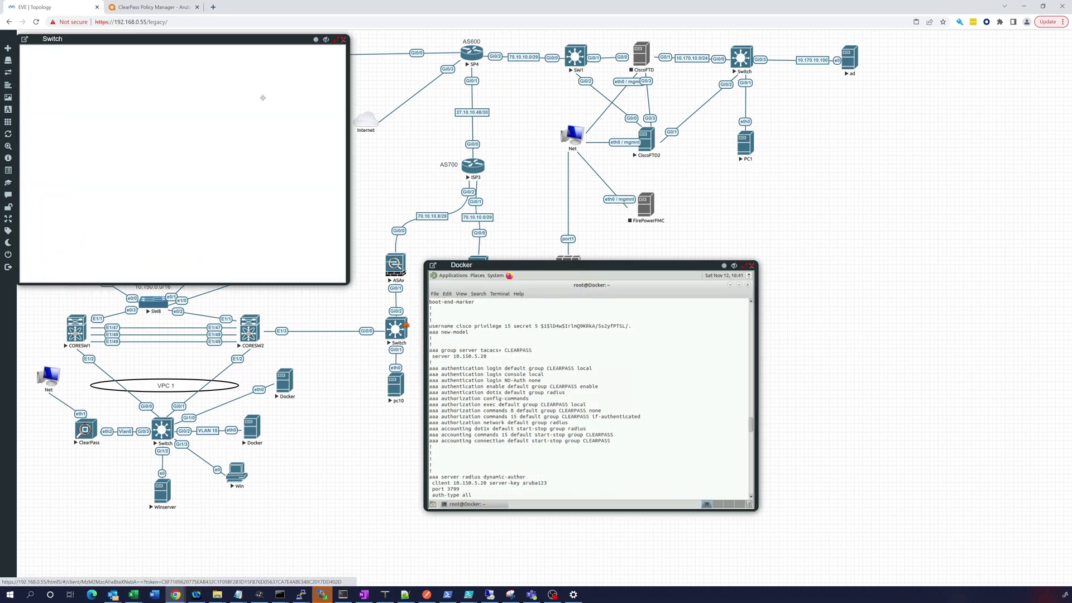
left_click_drag(225, 43, 610, 56)
left_click(555, 176)
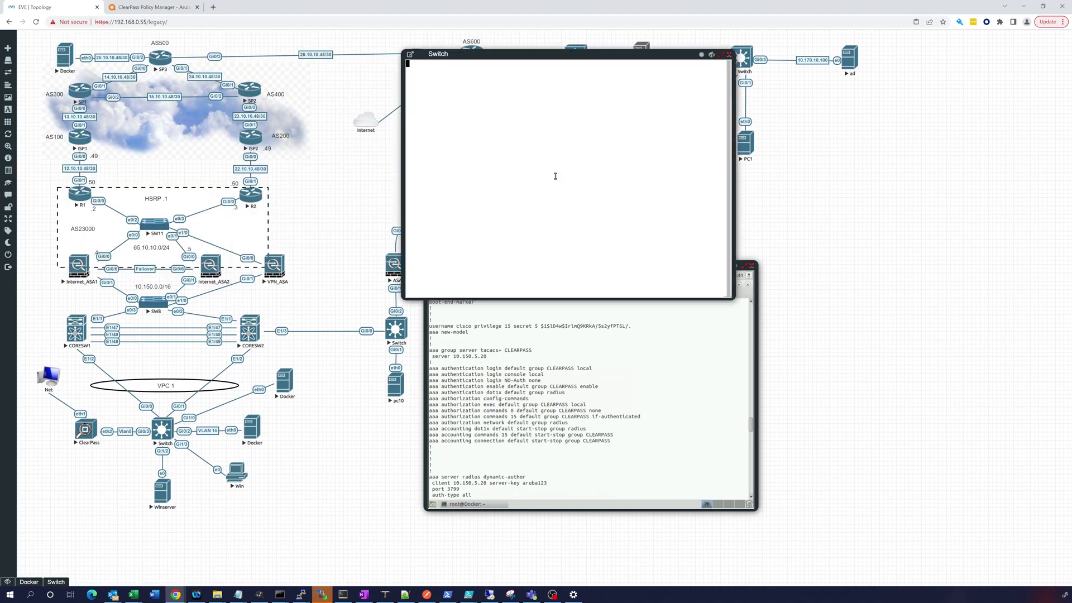
key("Return")
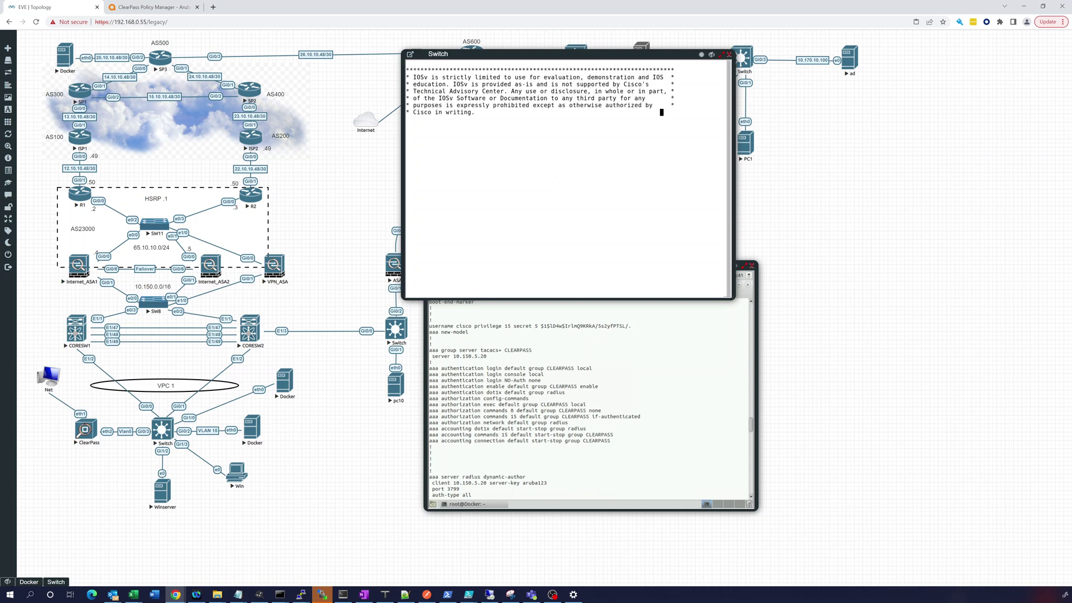
key("Return")
key("Return")
key("Return")
key("Return")
- Enter privileged mode with 'en' and page through the full 'show run' output
type("en")
key("Return")
key("Return")
key("Return")
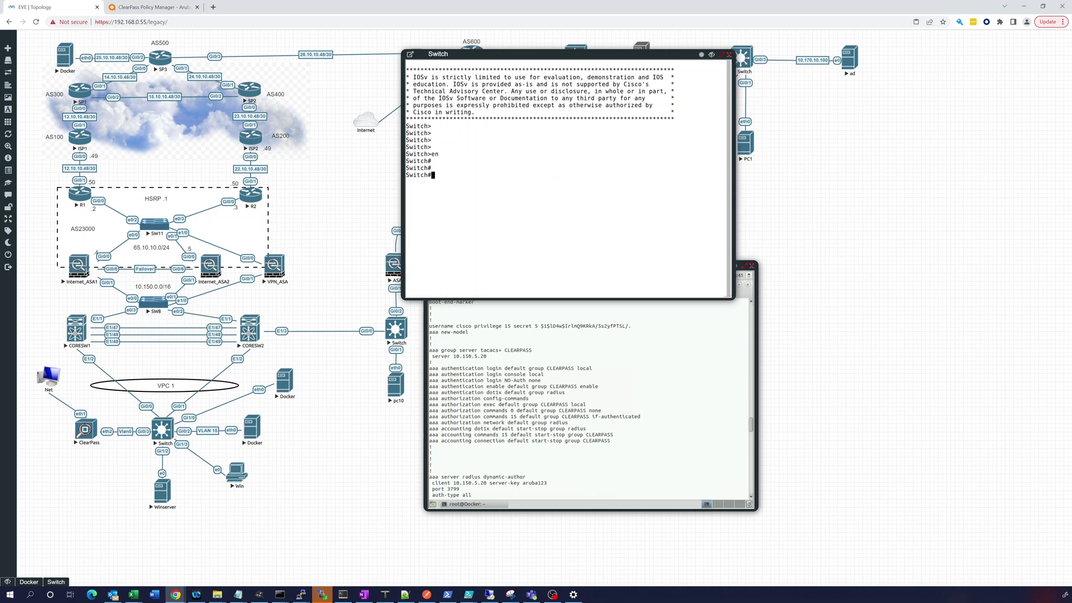
key("Return")
key("Return")
key("Return")
type("show run")
key("Return")
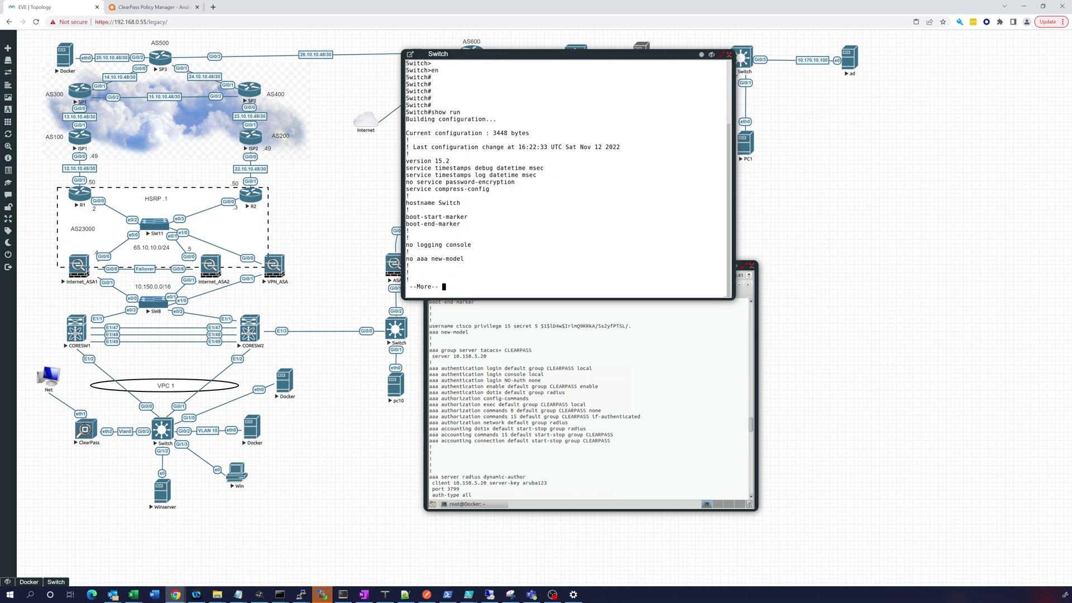
key("space")
key("space")
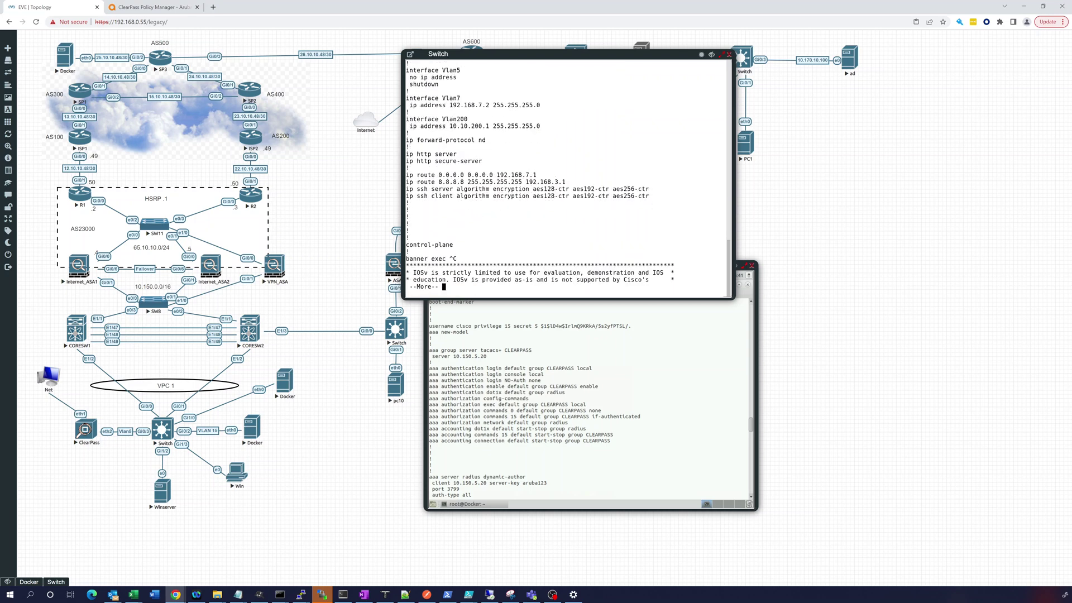
key("space")
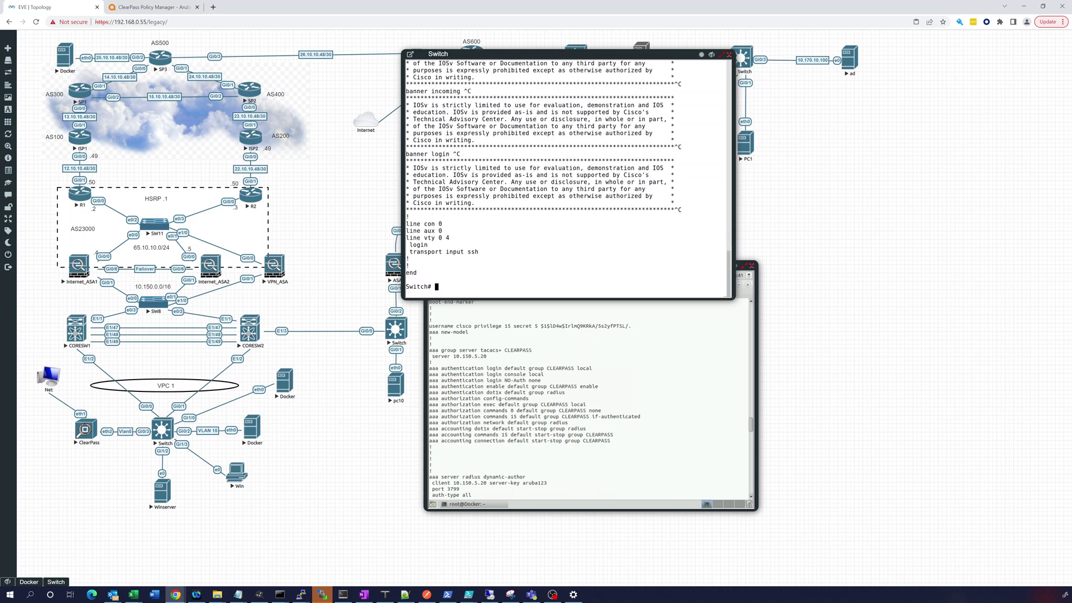
- Scroll back through the Docker output, then list the Switch's interfaces with 'show ip int br'
left_click(499, 407)
scroll(748, 425, "down", 5)
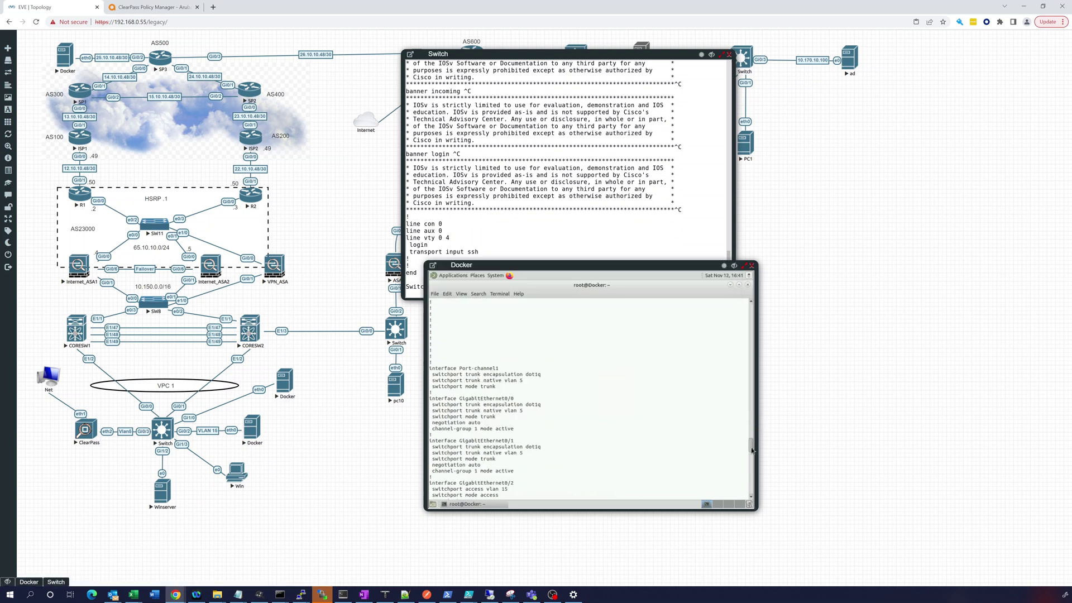
scroll(754, 480, "down", 10)
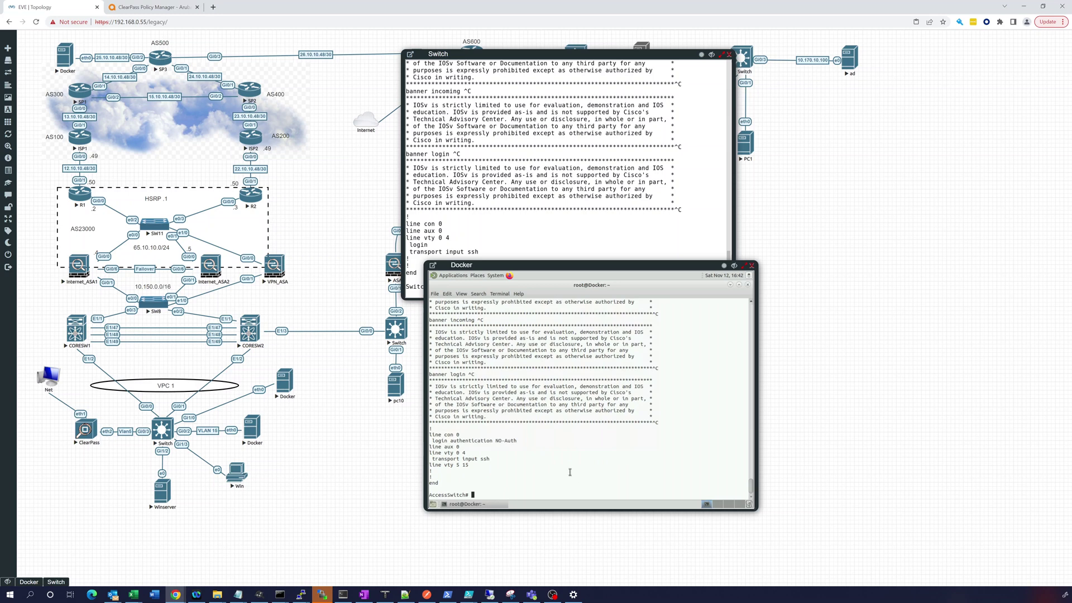
type("ssh")
left_click(491, 188)
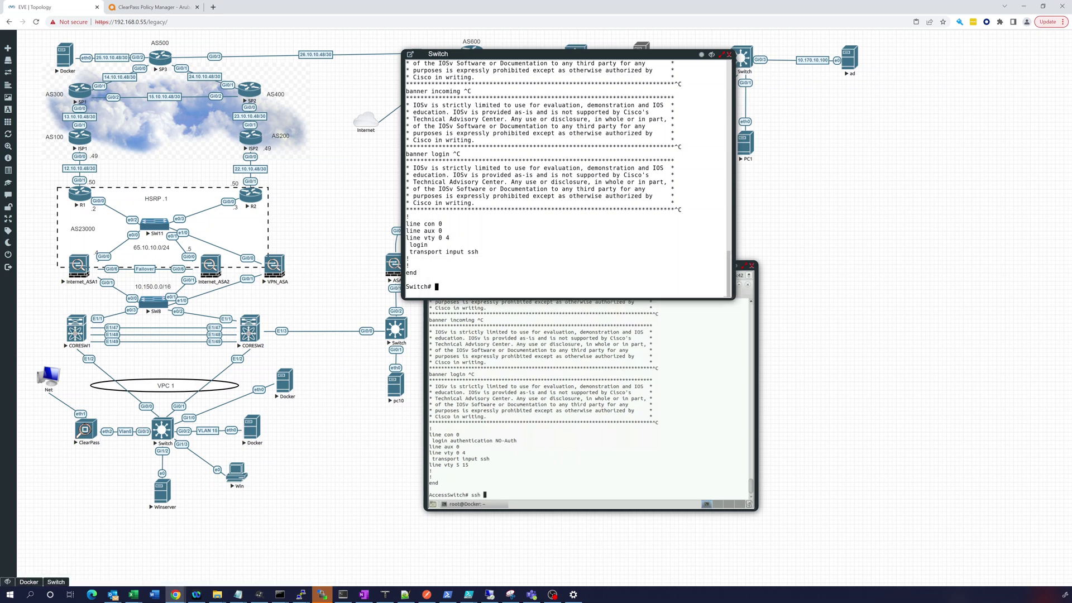
type("show ip int br")
key("Return")
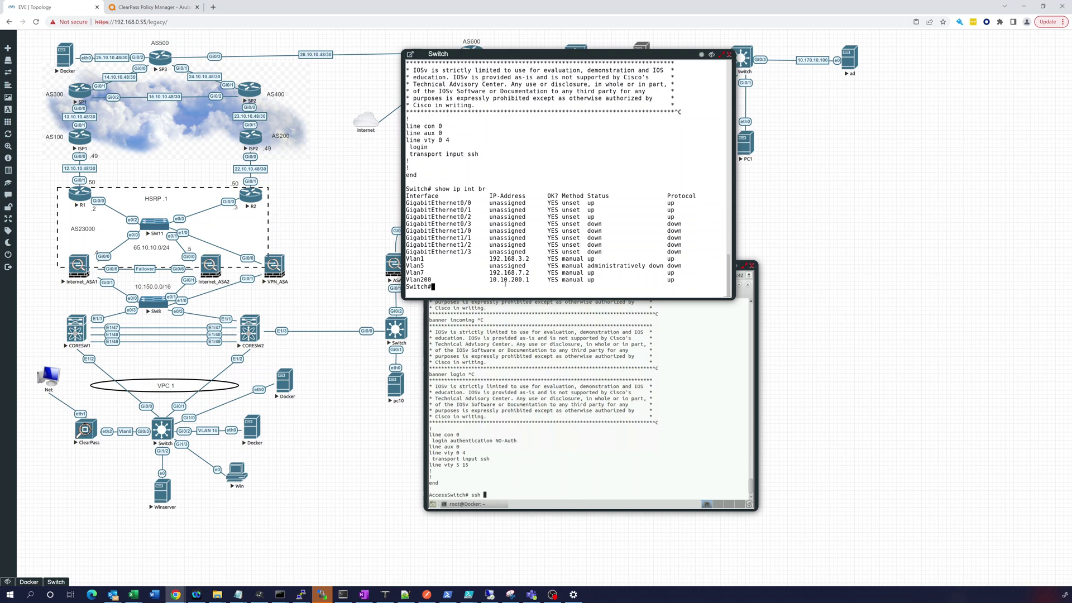
left_click(524, 493)
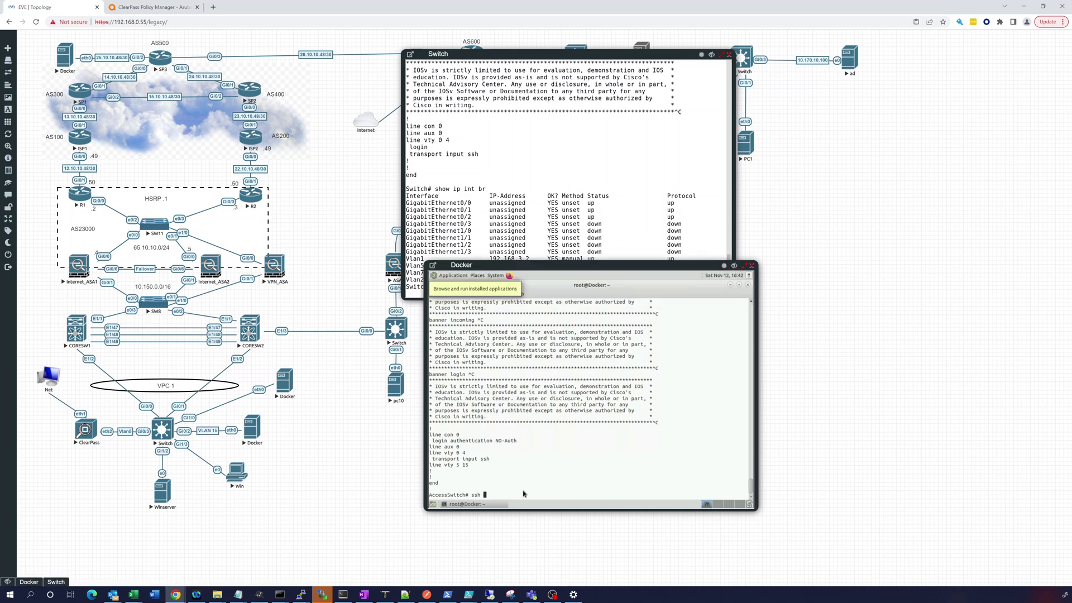
type("root@192.168.7.2")
key("Return")
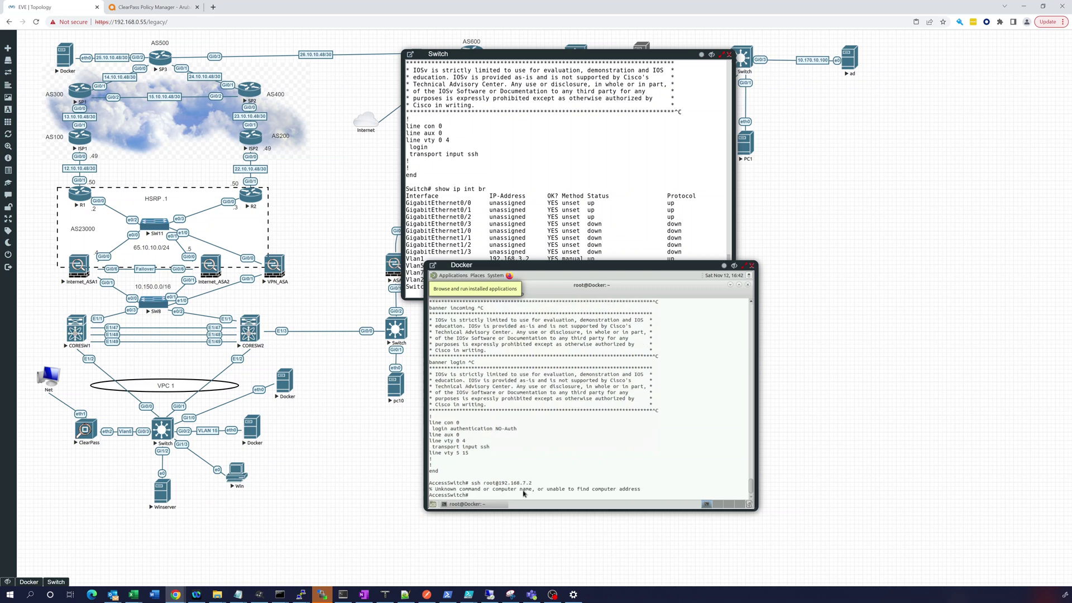
type("exit")
key("Return")
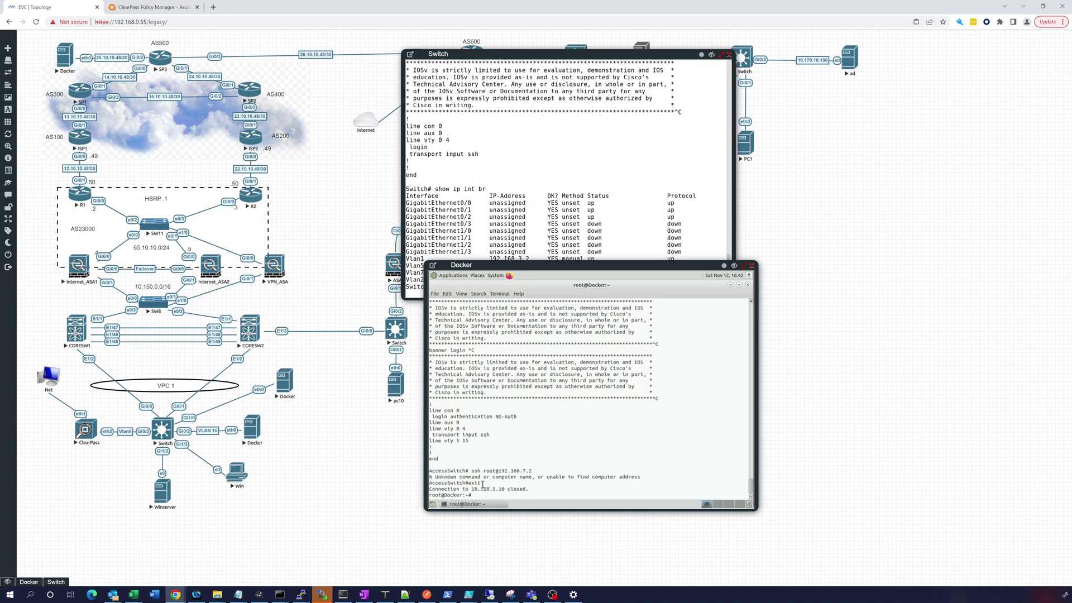
type("ssh root@192.168.7.2")
key("Return")
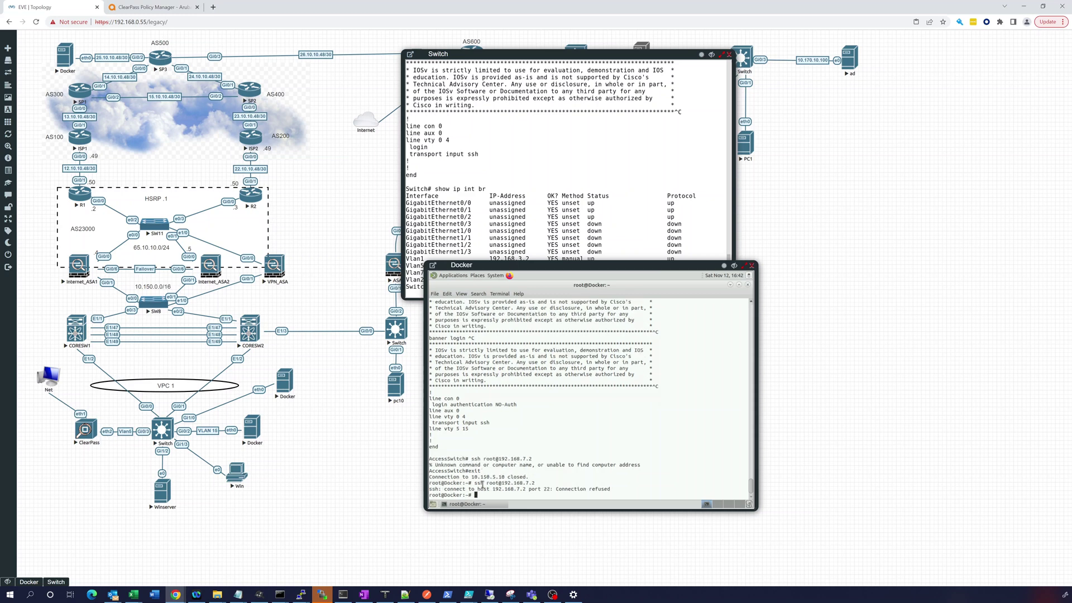
- Run 'show run' on the Switch again and page to the SSH-only vty 0 4 lines
left_click(507, 232)
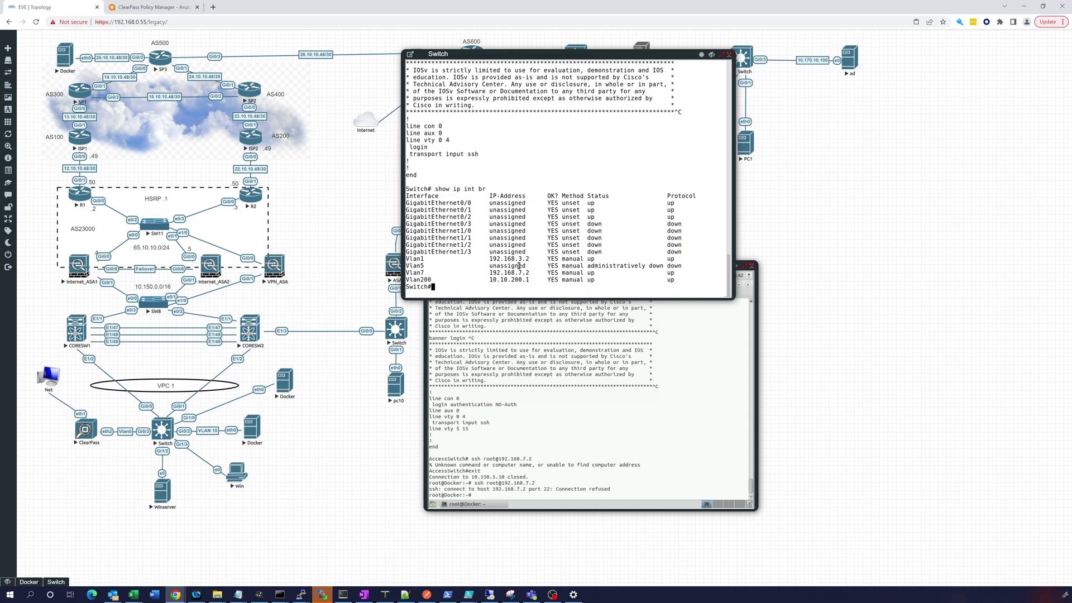
type("show run")
key("Return")
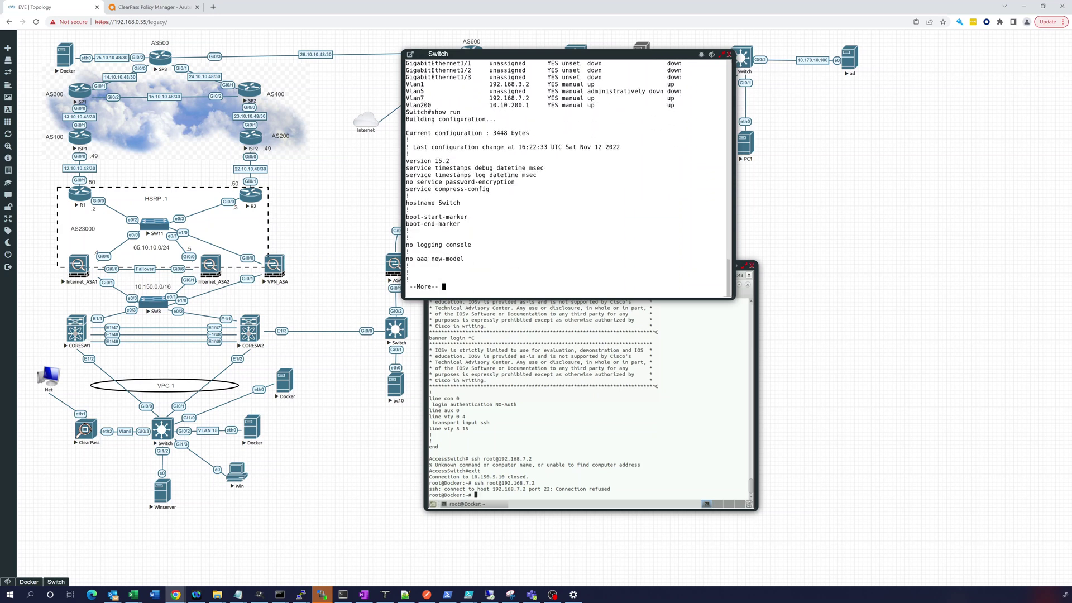
key("space")
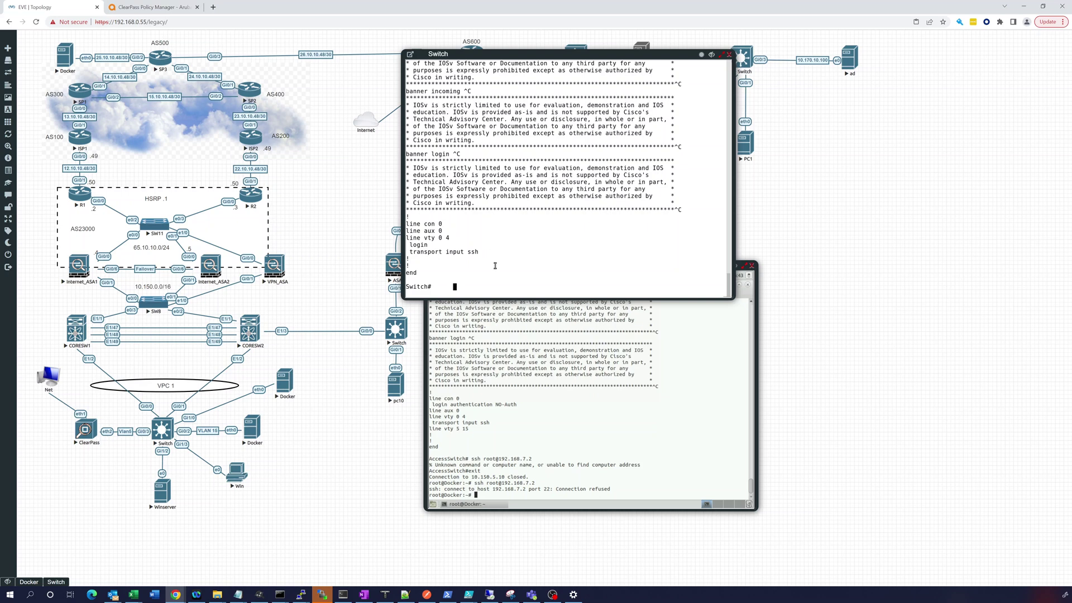
- Attempt 'crypto key generate rsa', first at the exec prompt and then after 'conf t'
key("BackSpace")
key("BackSpace")
key("BackSpace")
key("BackSpace")
key("BackSpace")
key("BackSpace")
type("cryp")
key("Tab")
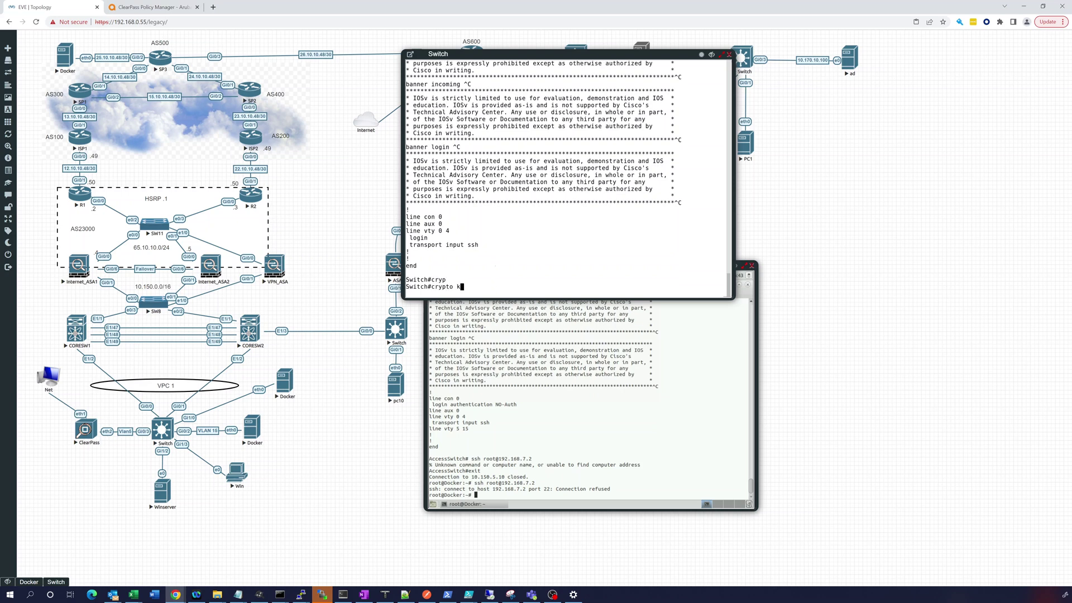
type("key generate rsa")
key("Return")
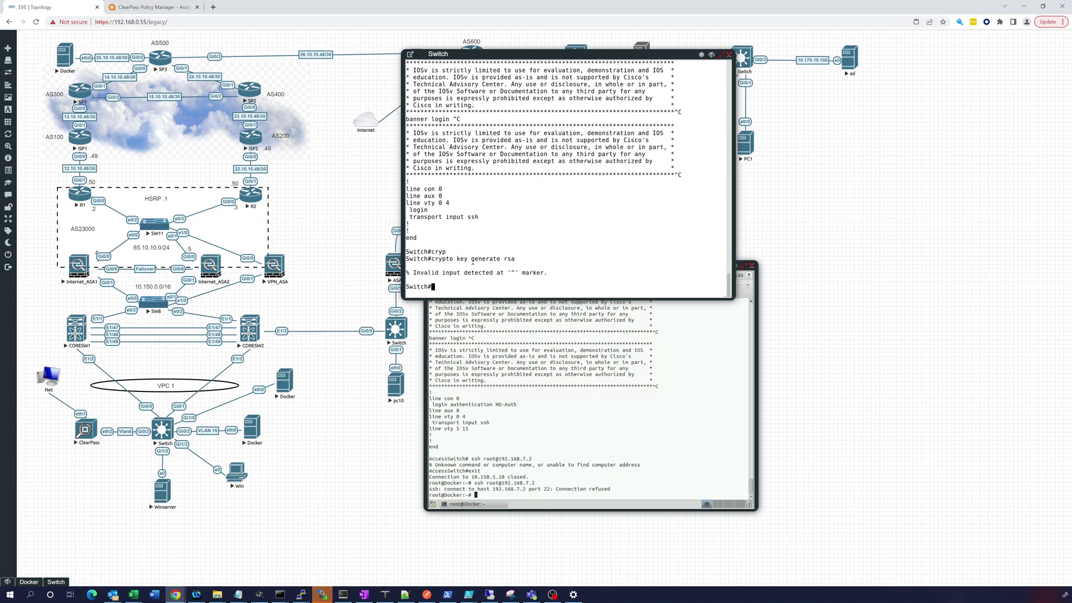
type("conf t")
key("Return")
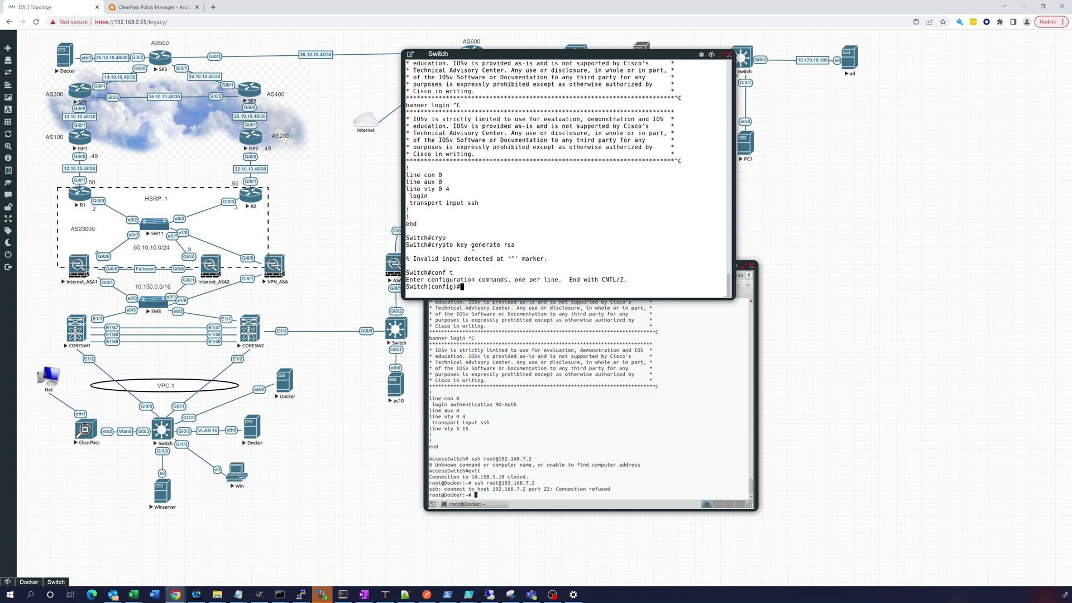
type("crypto key gen")
key("Tab")
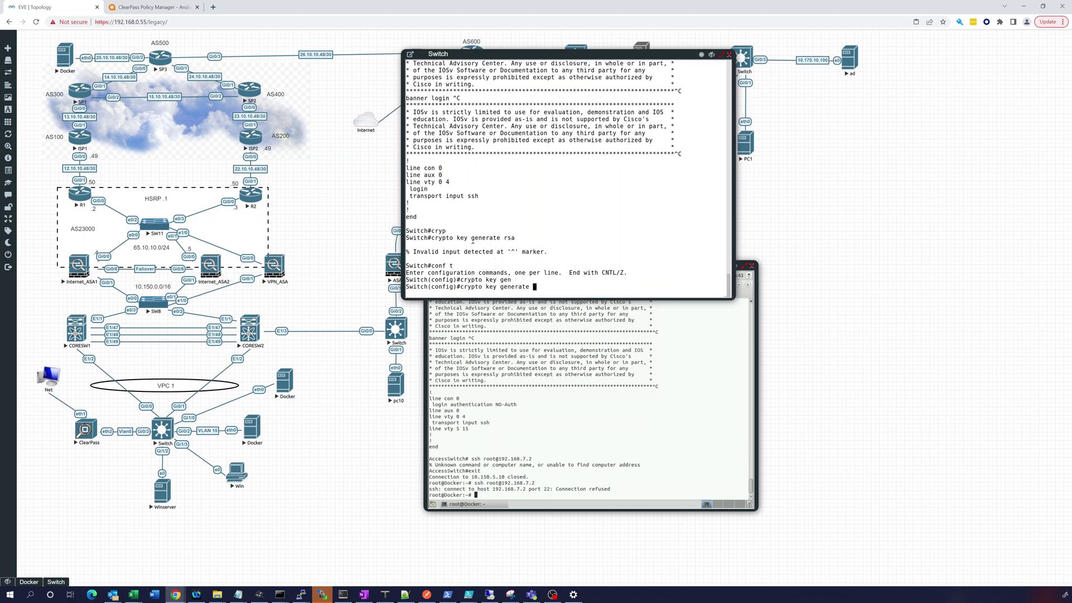
type("rsa")
key("Return")
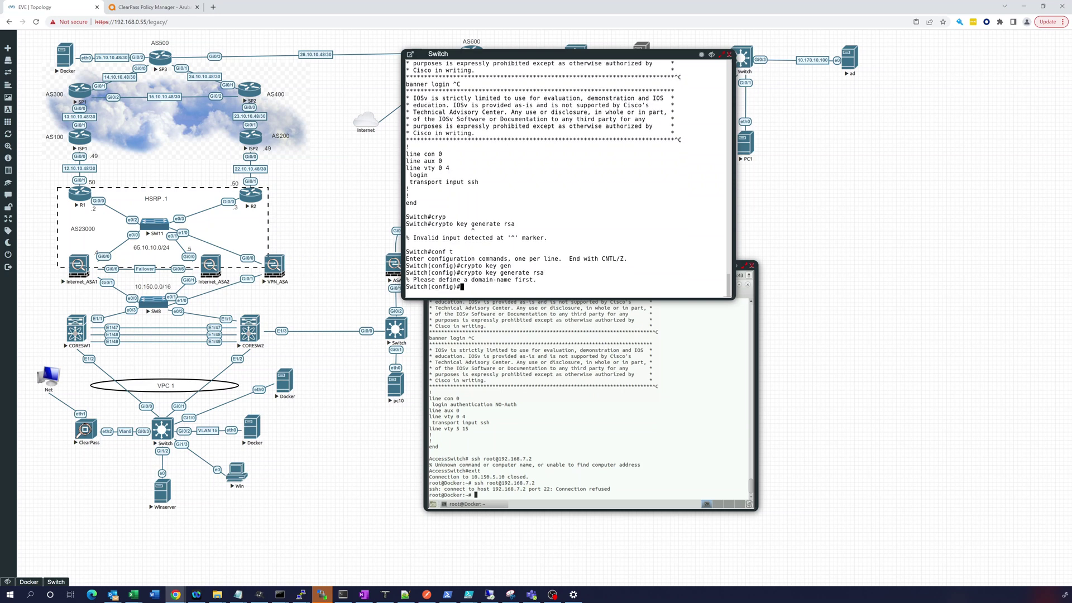
- Set 'ip domain-name sw20.testeve.lab' and generate RSA keys with the default 512 bits
type("ip domain-")
key("Tab")
type("name ")
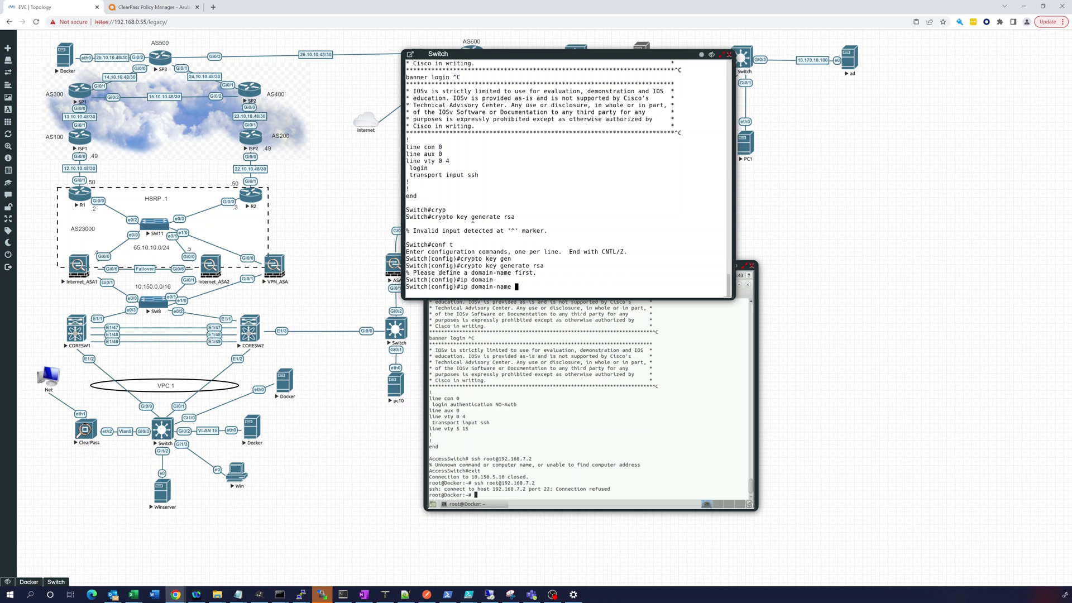
type("sw20.testeve.lab")
key("Return")
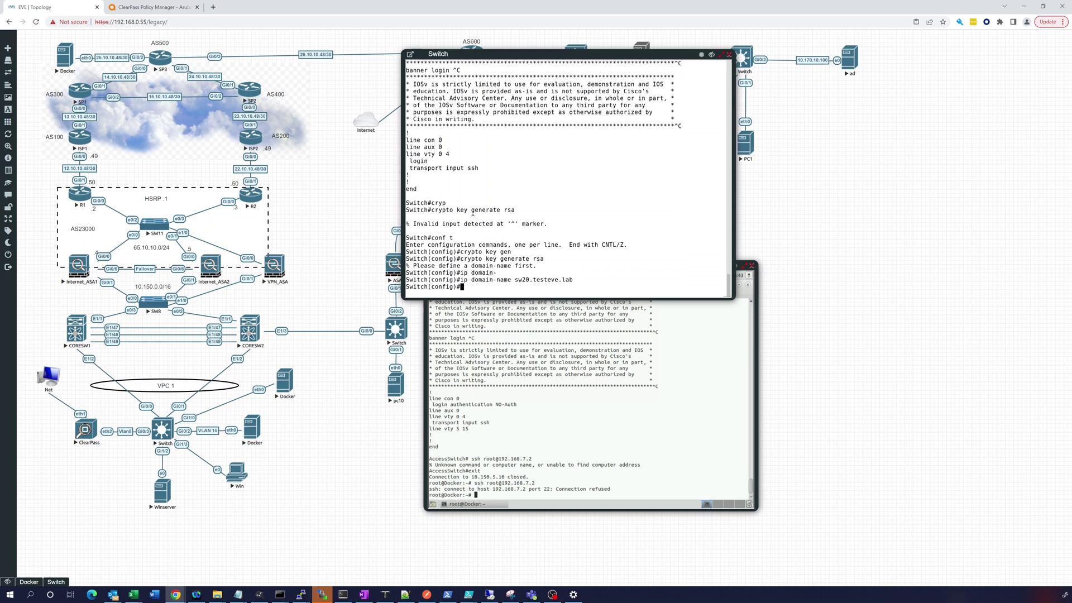
key("Up")
key("Up")
key("Up")
key("Return")
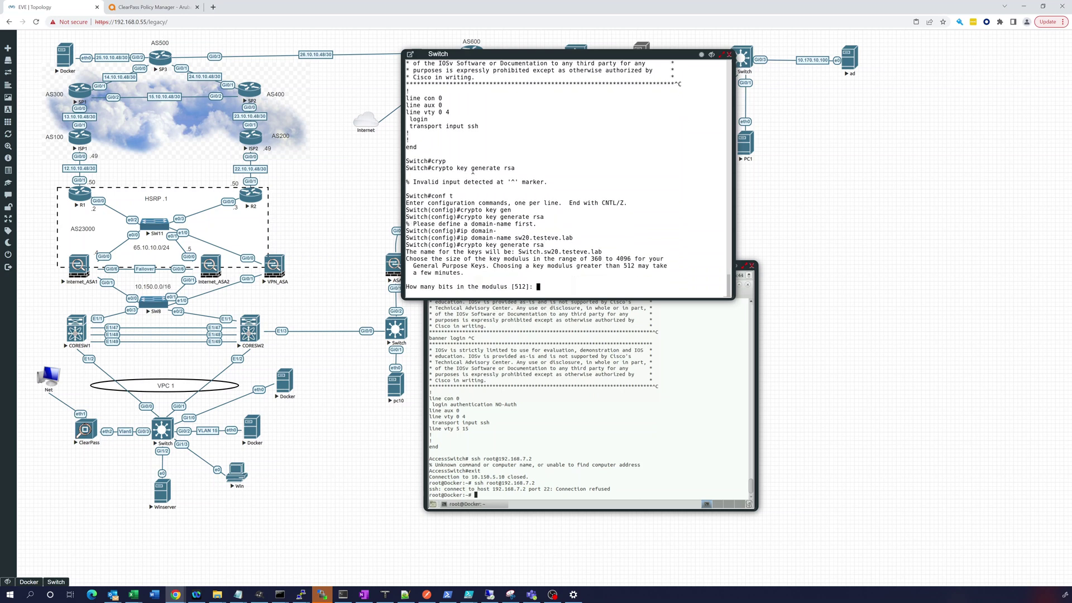
key("Return")
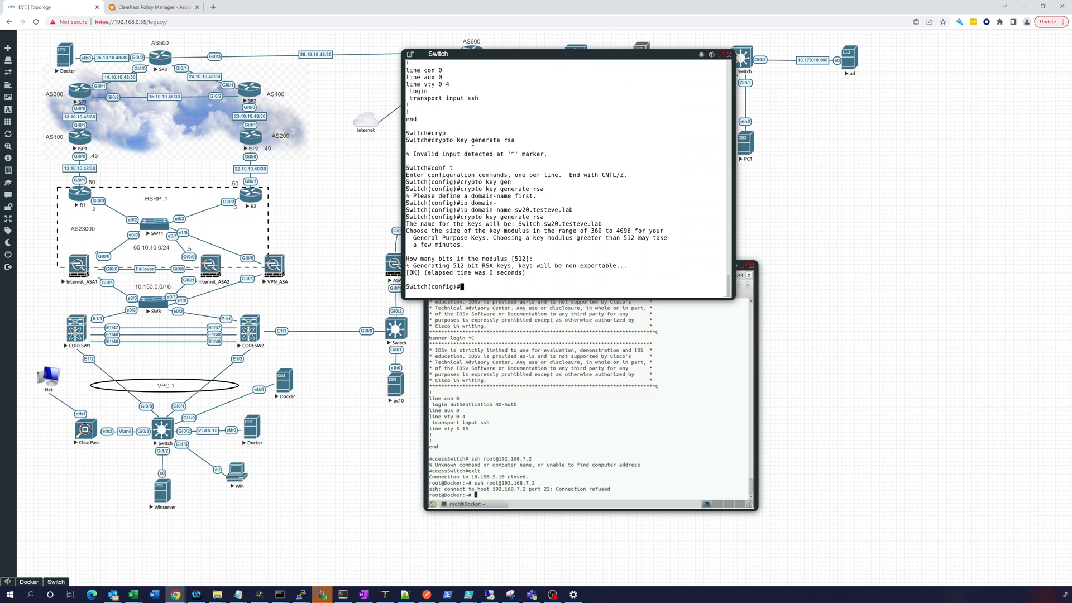
- Set the SSH time-out to 60 seconds with 'ip ssh time-out 60'
key("Return")
key("Return")
key("Return")
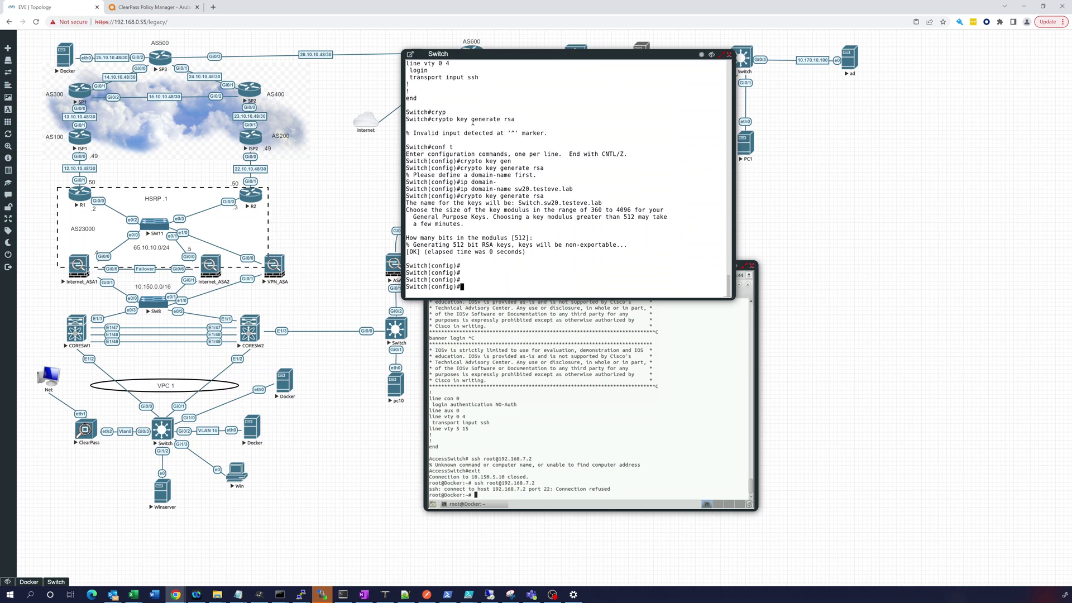
type("ip ssh time")
key("Tab")
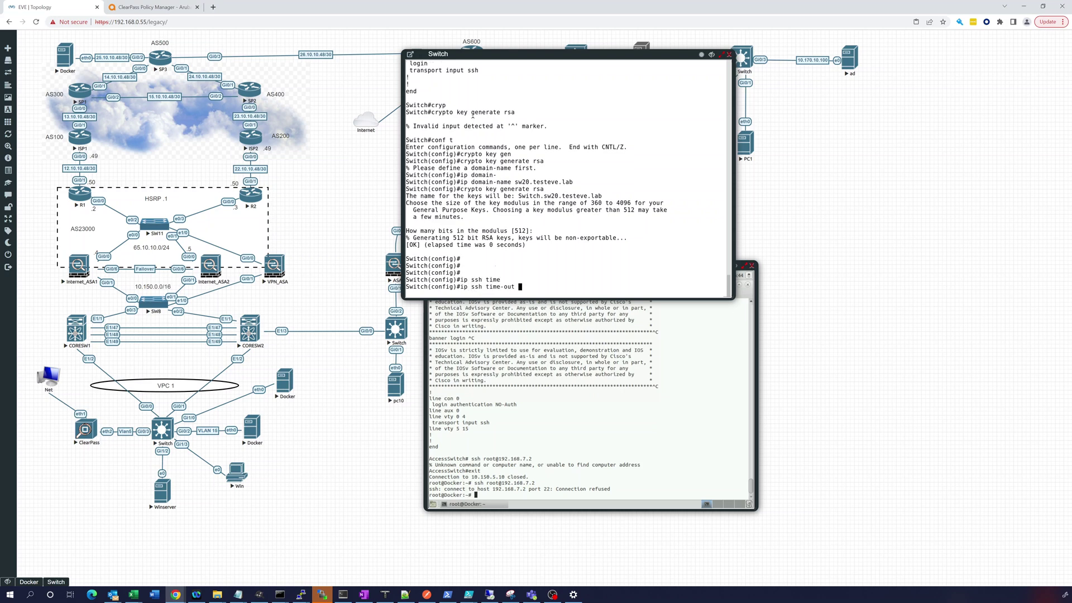
type("60")
key("Return")
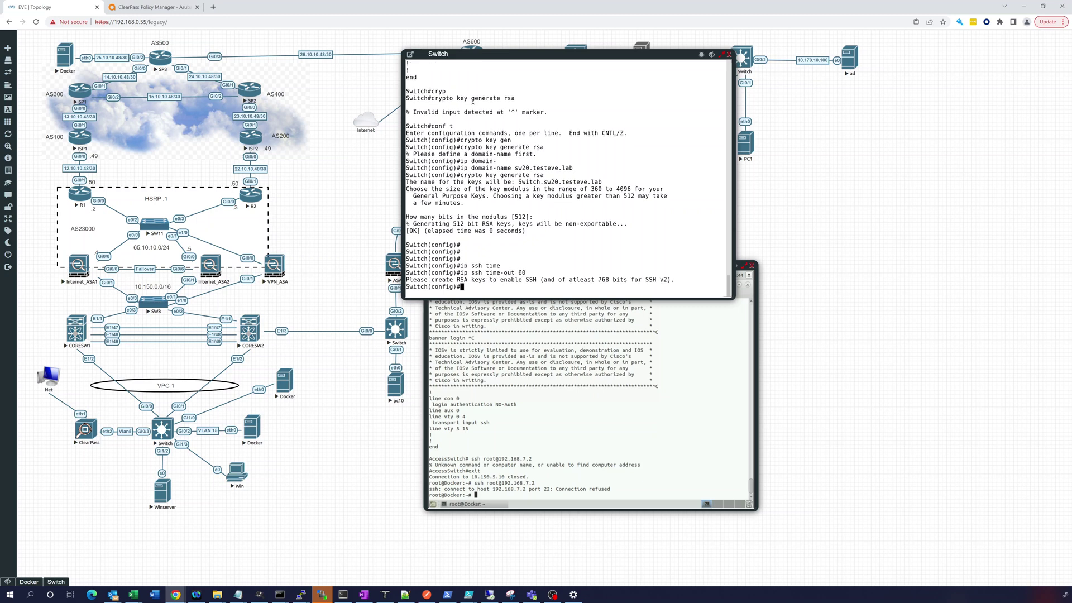
- Regenerate the RSA keys, replacing the existing ones with a 2048-bit modulus
key("Up")
key("Up")
key("Return")
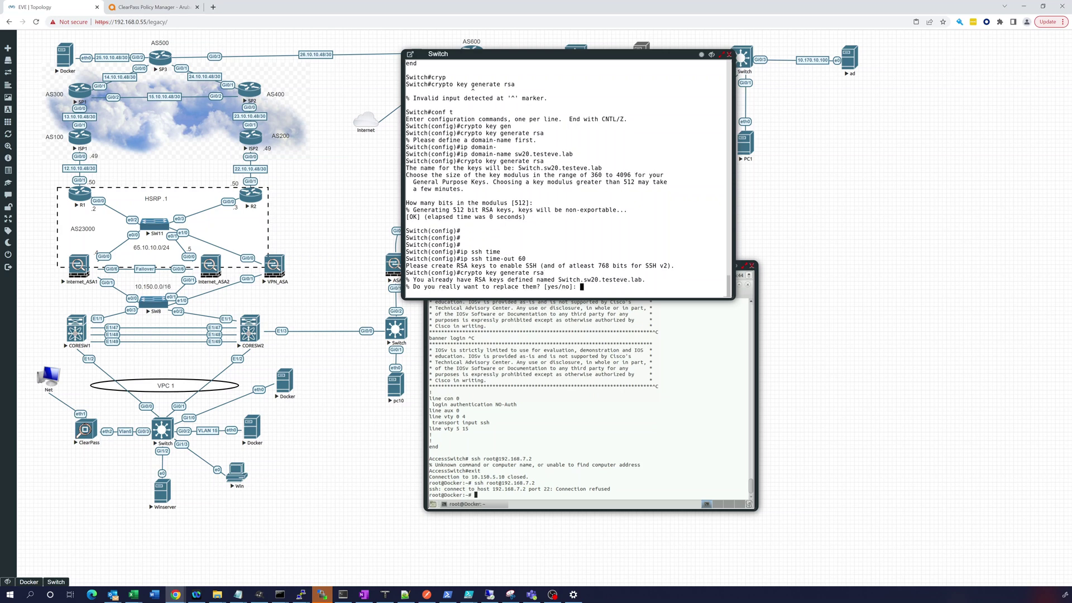
type("yes")
key("Return")
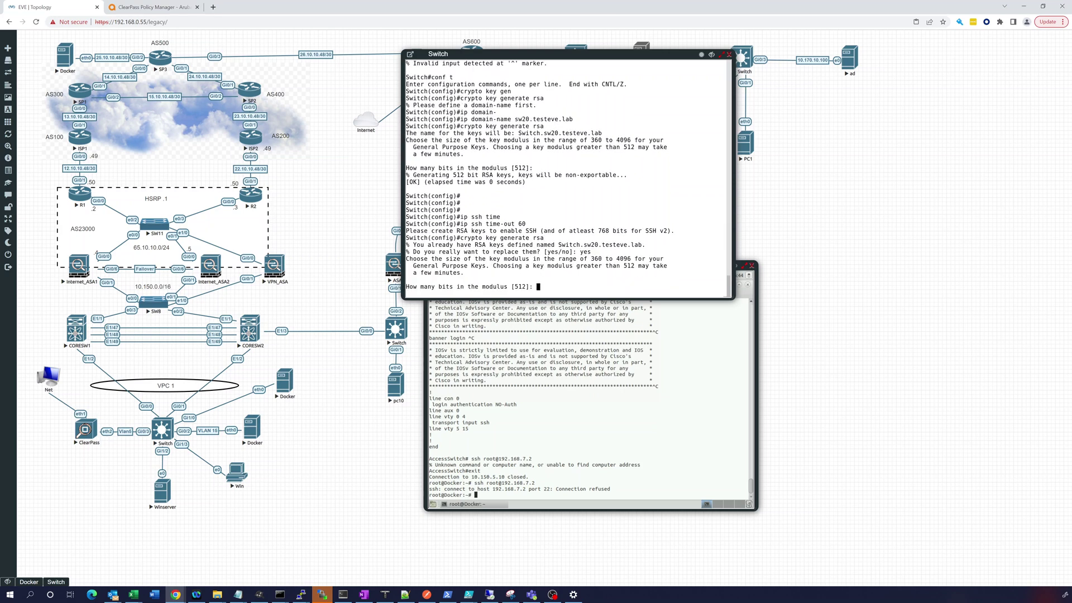
type("2048")
key("Return")
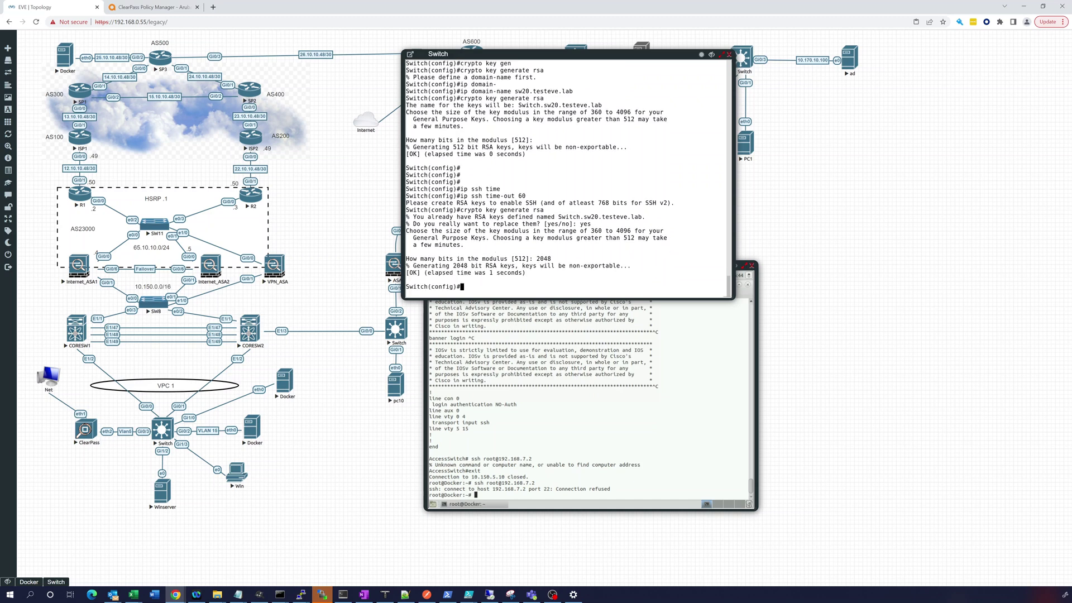
type("yes")
- Reapply 'ip ssh time-out 60' after the new keys are generated
key("Up")
key("BackSpace")
key("BackSpace")
key("BackSpace")
key("BackSpace")
key("BackSpace")
key("BackSpace")
key("BackSpace")
key("BackSpace")
key("BackSpace")
key("BackSpace")
key("BackSpace")
key("BackSpace")
key("BackSpace")
key("BackSpace")
key("BackSpace")
key("BackSpace")
key("BackSpace")
key("BackSpace")
key("BackSpace")
key("BackSpace")
type("ip ss")
key("Tab")
type("tim")
key("Tab")
type("60")
key("Return")
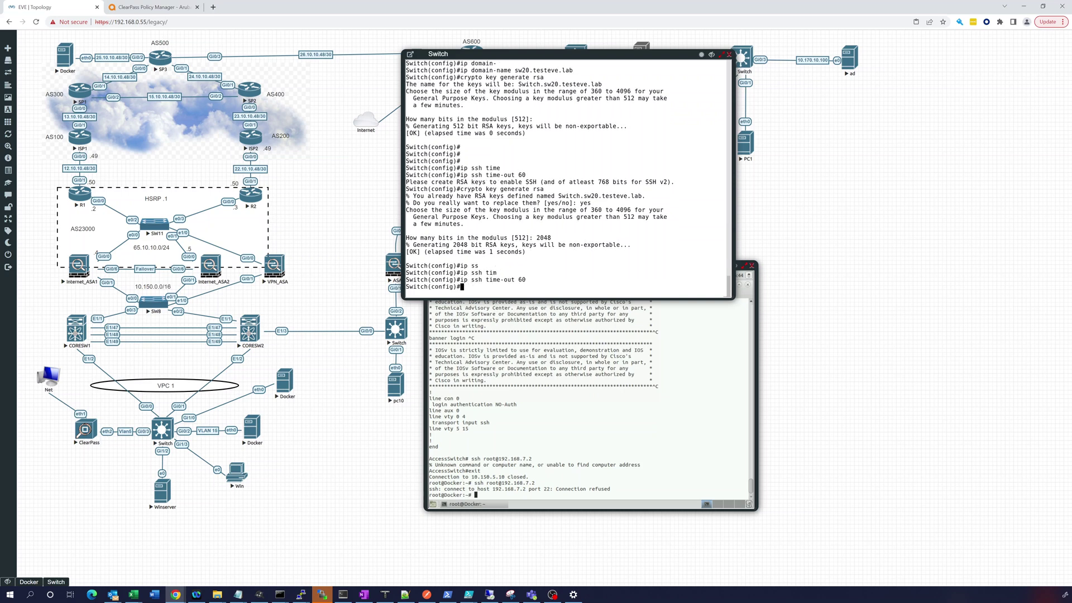
- Set SSH authentication retries to 2 with 'ip ssh authentication-retries 2'
type("ip ssh auth")
key("Tab")
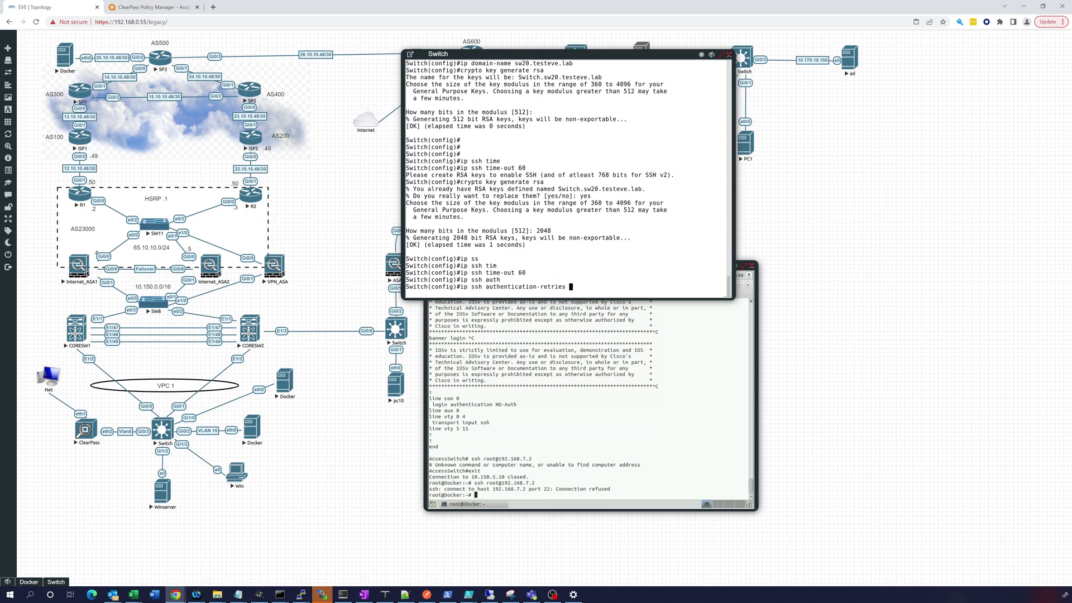
left_click(588, 266)
type("2")
key("Return")
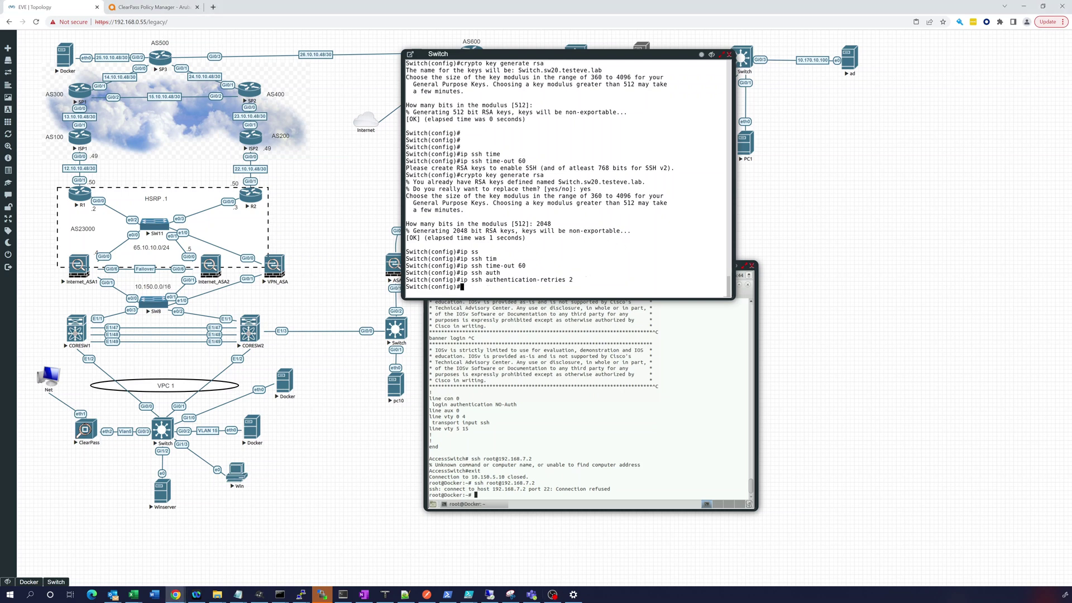
key("Return")
key("Return")
key("Return")
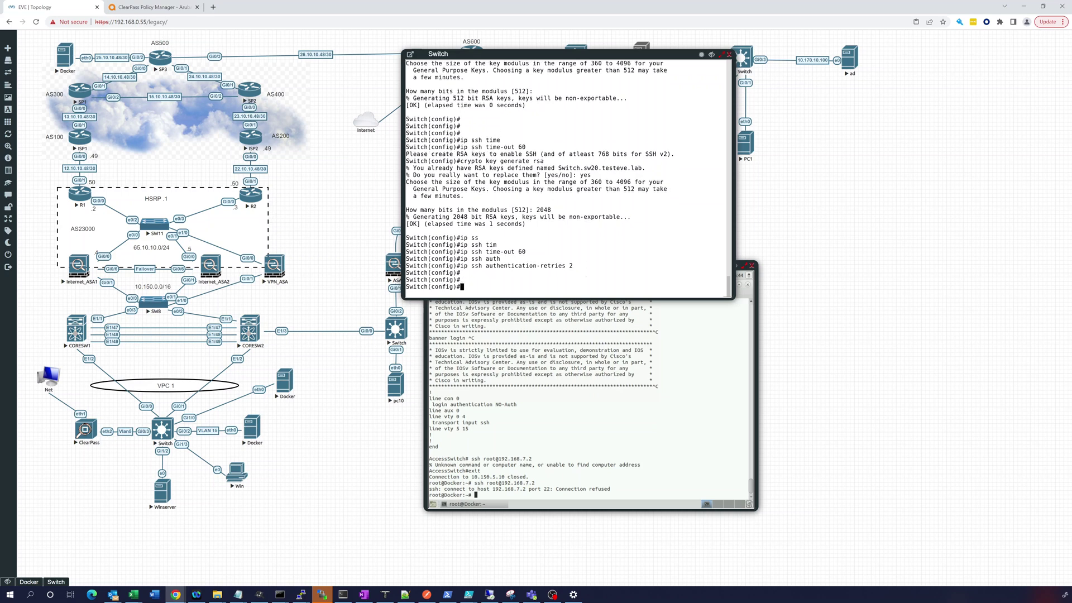
left_click(612, 446)
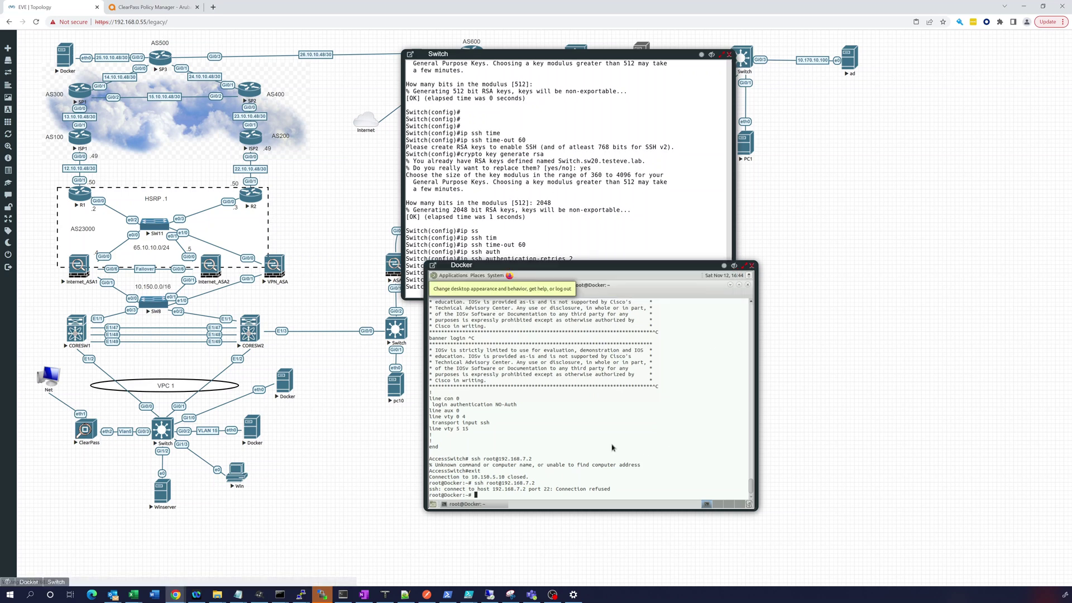
key("Up")
key("Return")
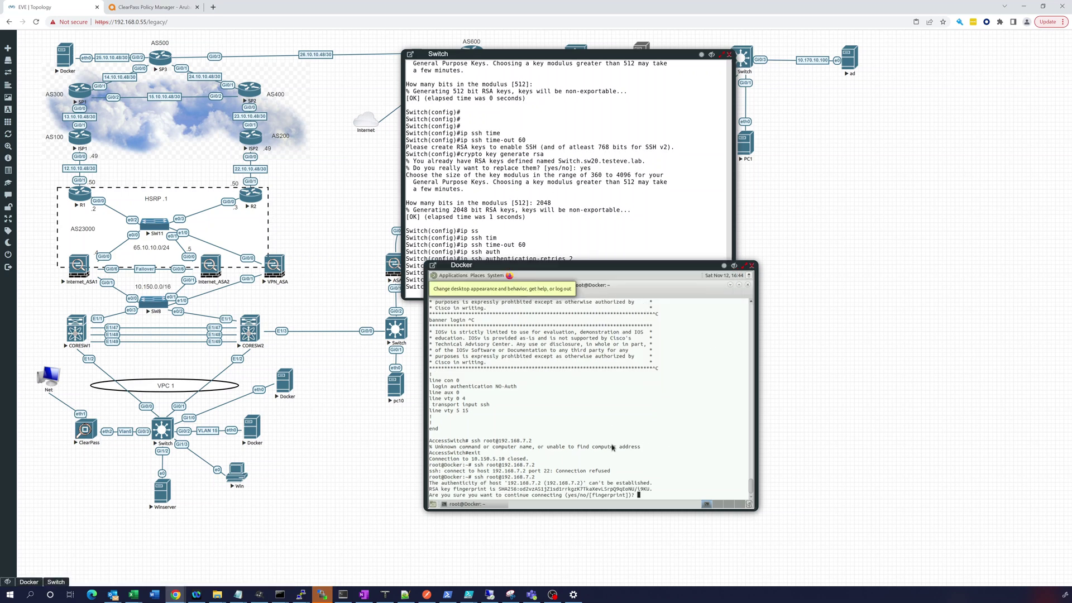
type("yes")
key("Return")
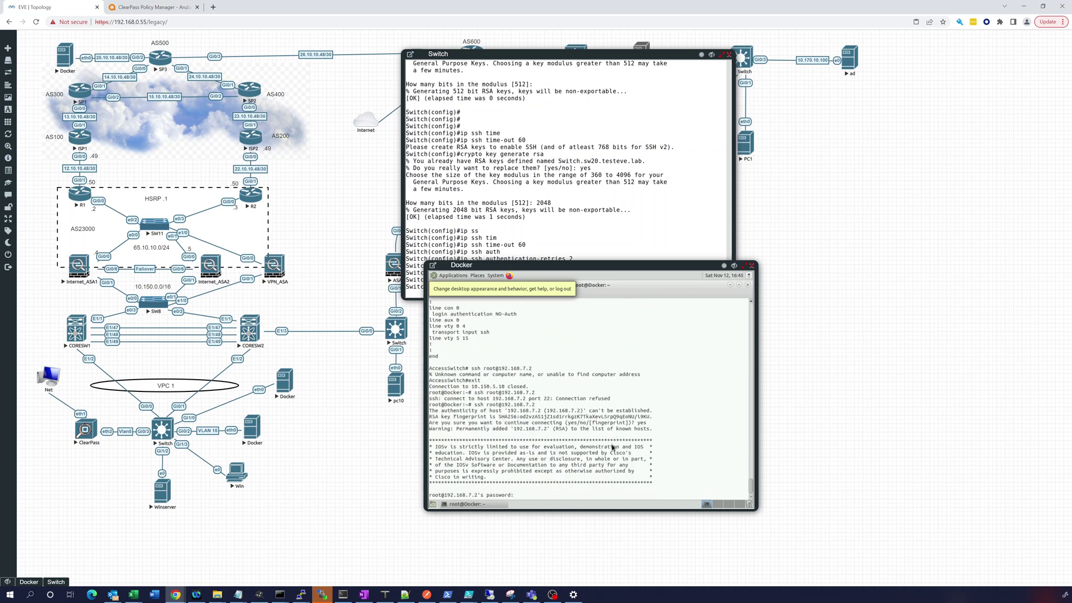
key("ctrl+c")
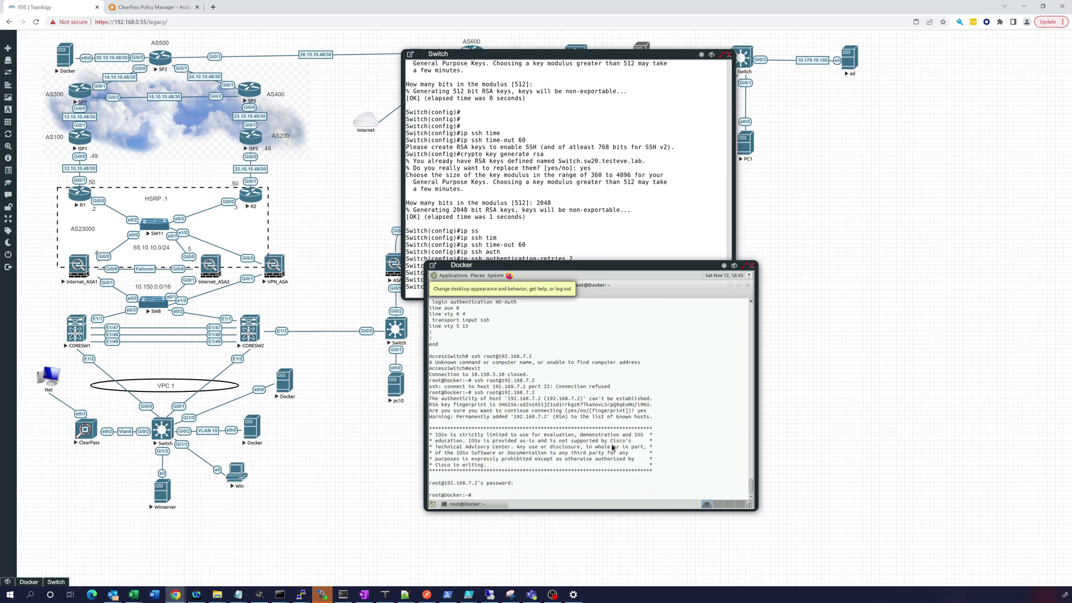
left_click(527, 255)
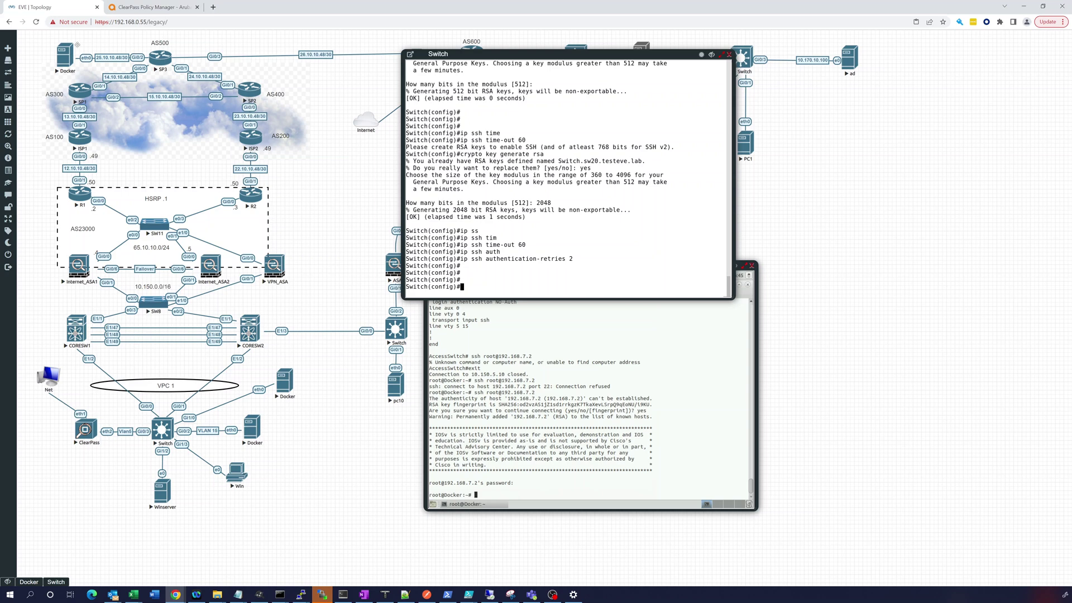
- In ClearPass Services, disable the Cisco 3750 Wired TACACS service
left_click(130, 9)
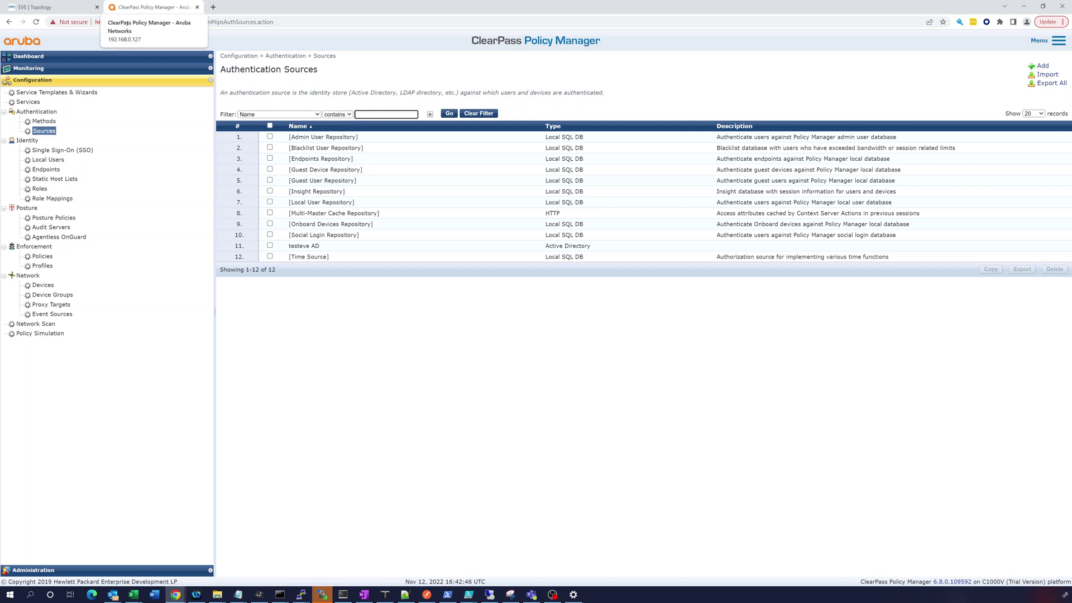
left_click(28, 102)
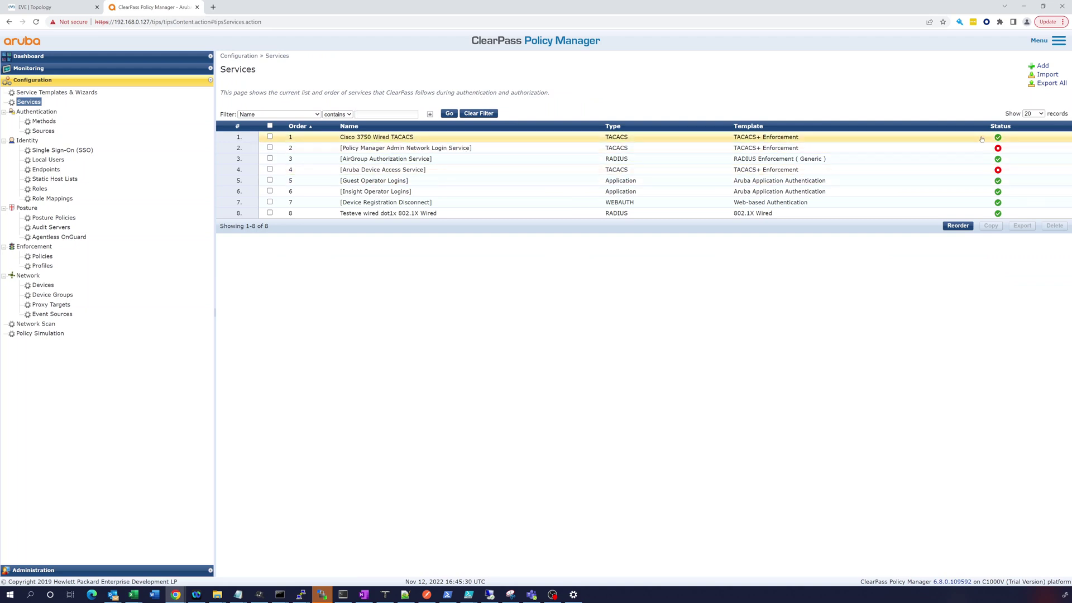
left_click(998, 137)
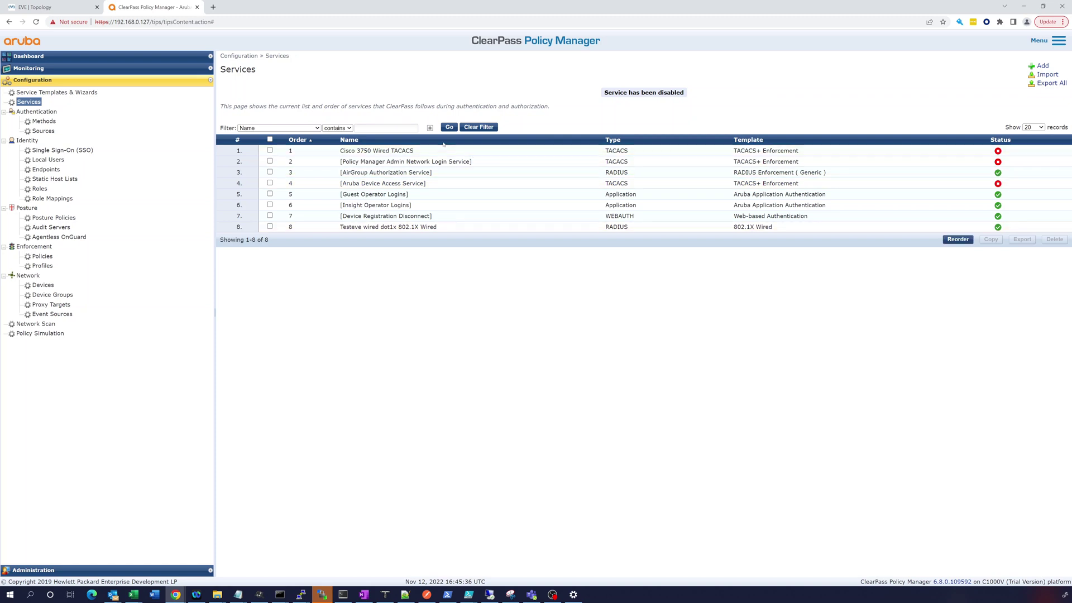
- Add a new TACACS+ Enforcement service named Cisco VIOS 15.2
left_click(1042, 66)
left_click(357, 98)
left_click(335, 115)
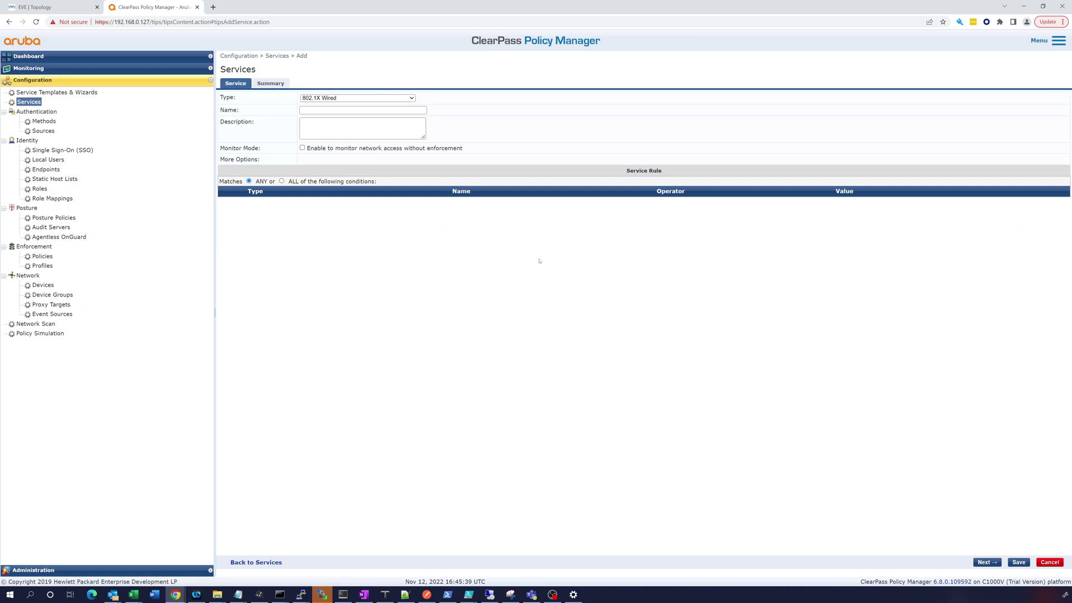
left_click(358, 98)
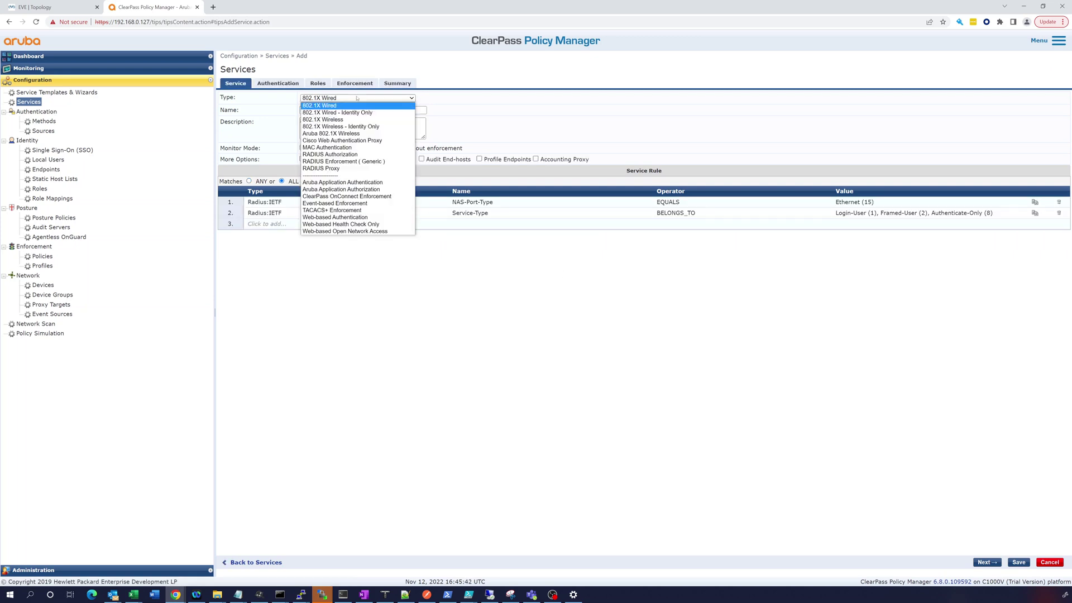
left_click(326, 210)
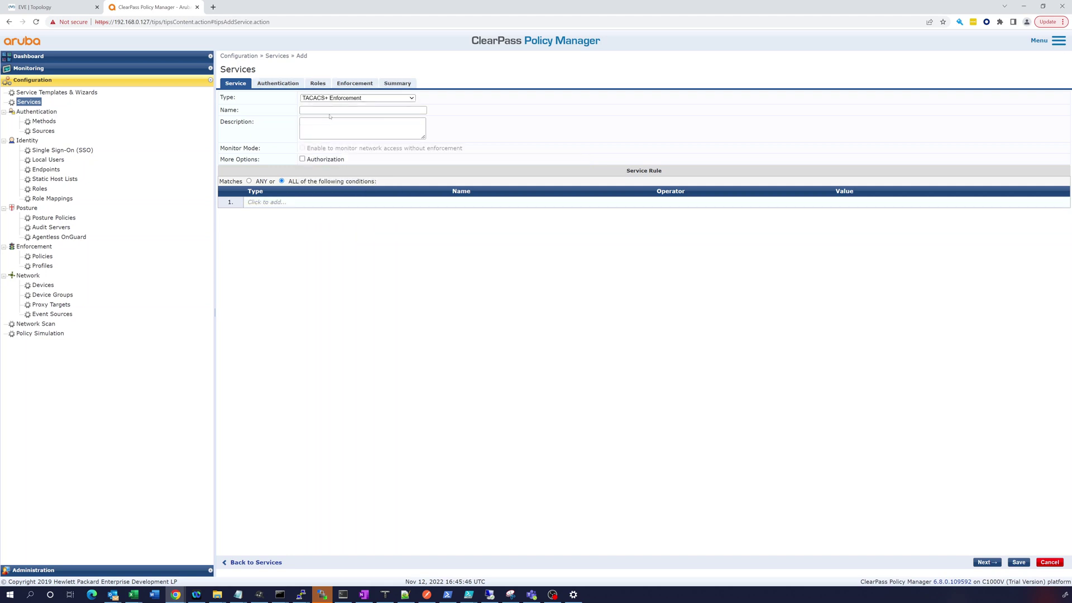
left_click(312, 110)
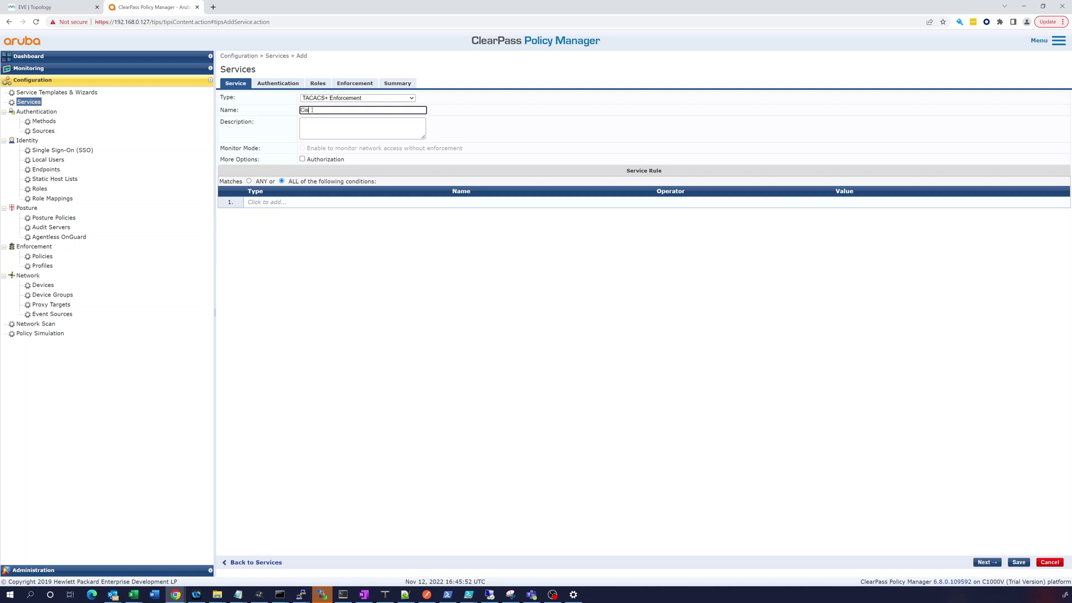
type("Cisco VIO")
type("OS")
key("Tab")
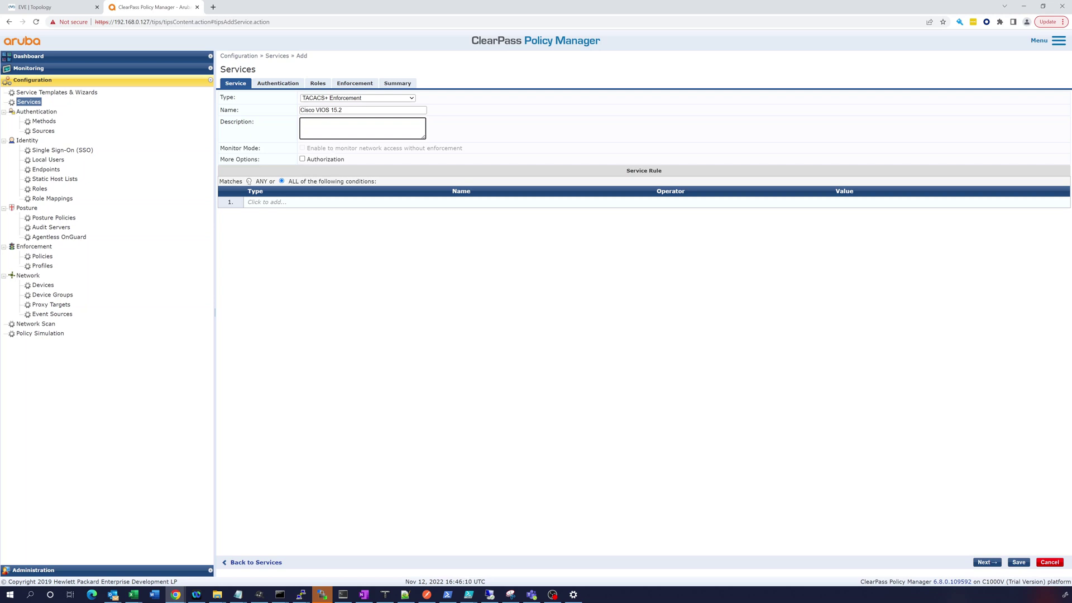
- Set the service rule to match ANY and add a first condition row
left_click(249, 182)
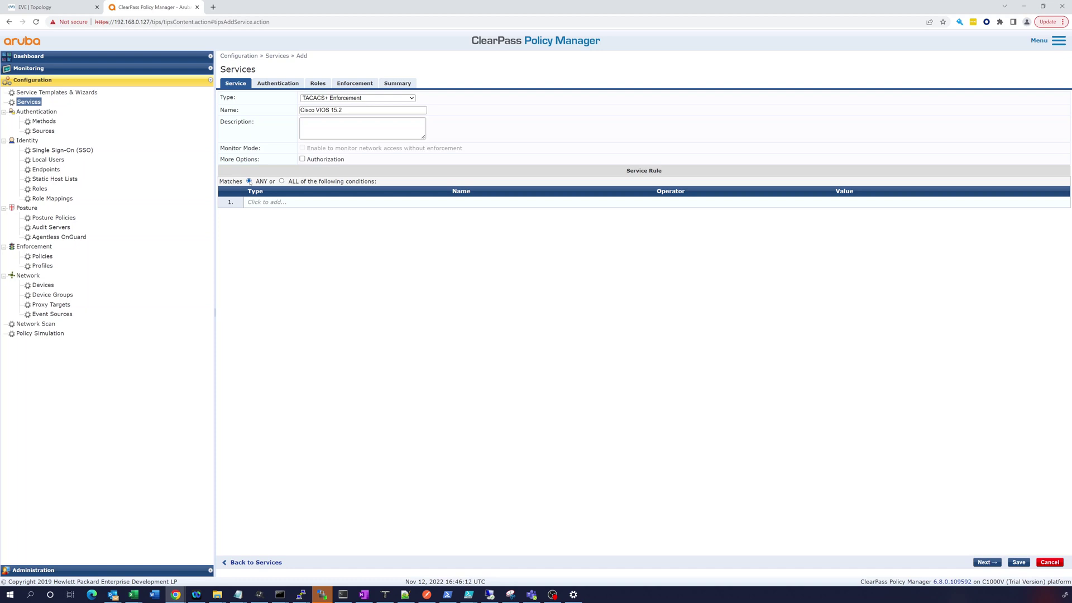
left_click(272, 202)
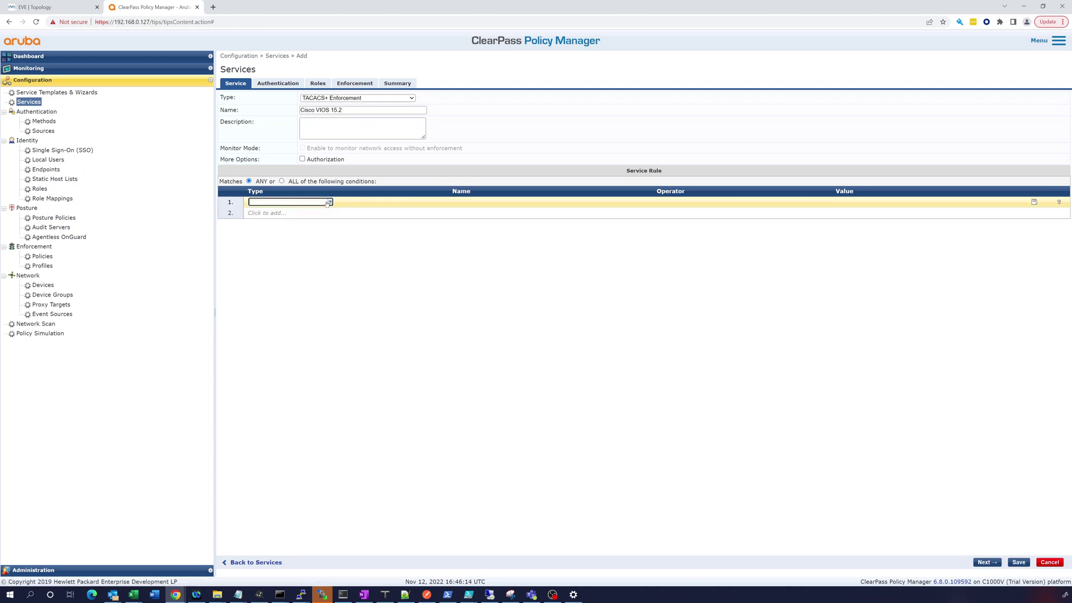
left_click(330, 202)
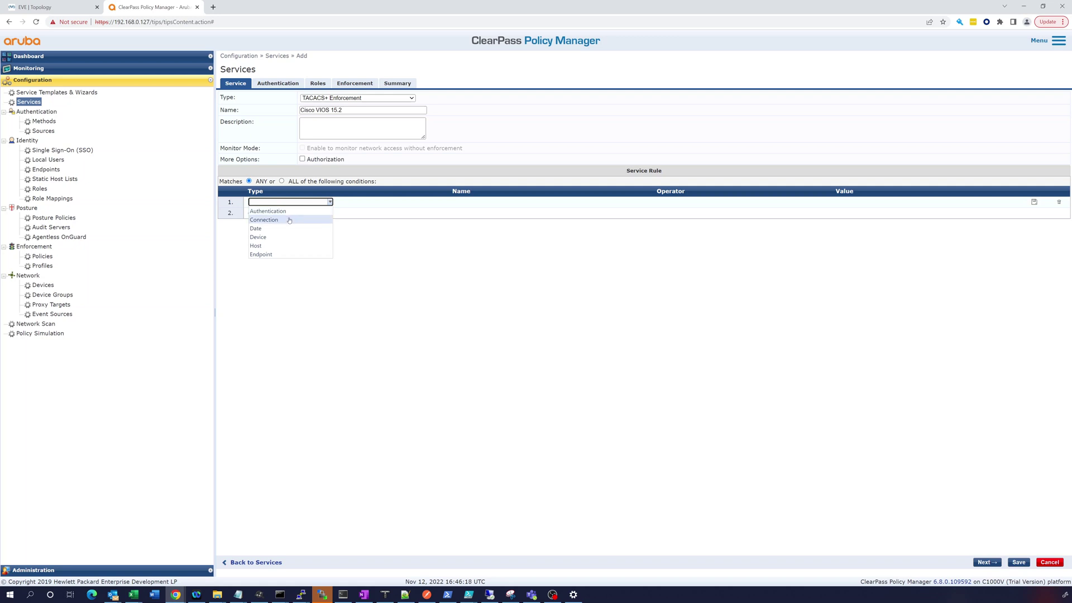
left_click(271, 237)
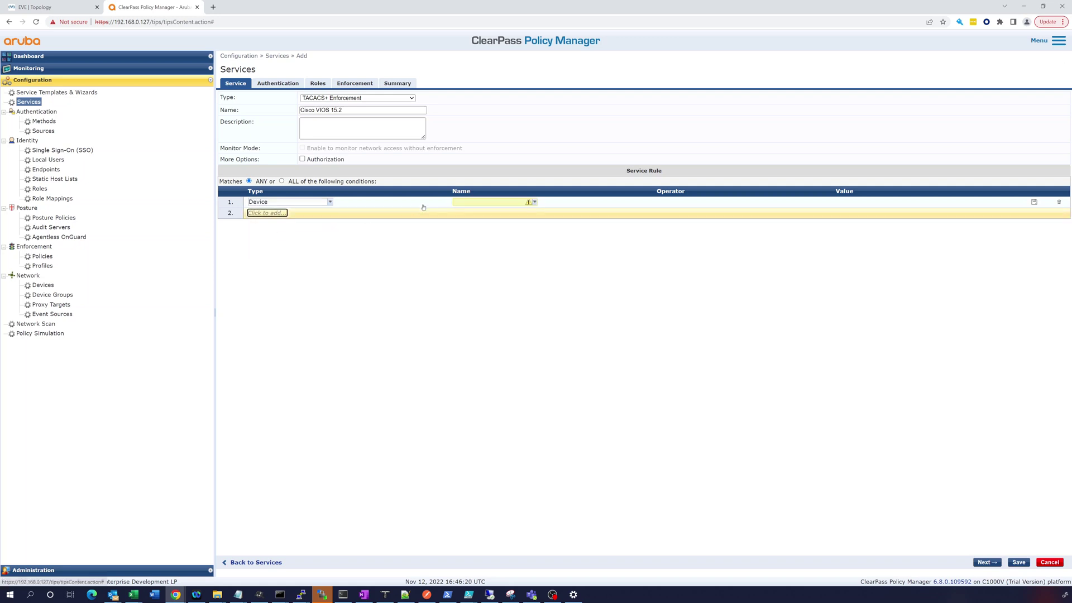
left_click(494, 202)
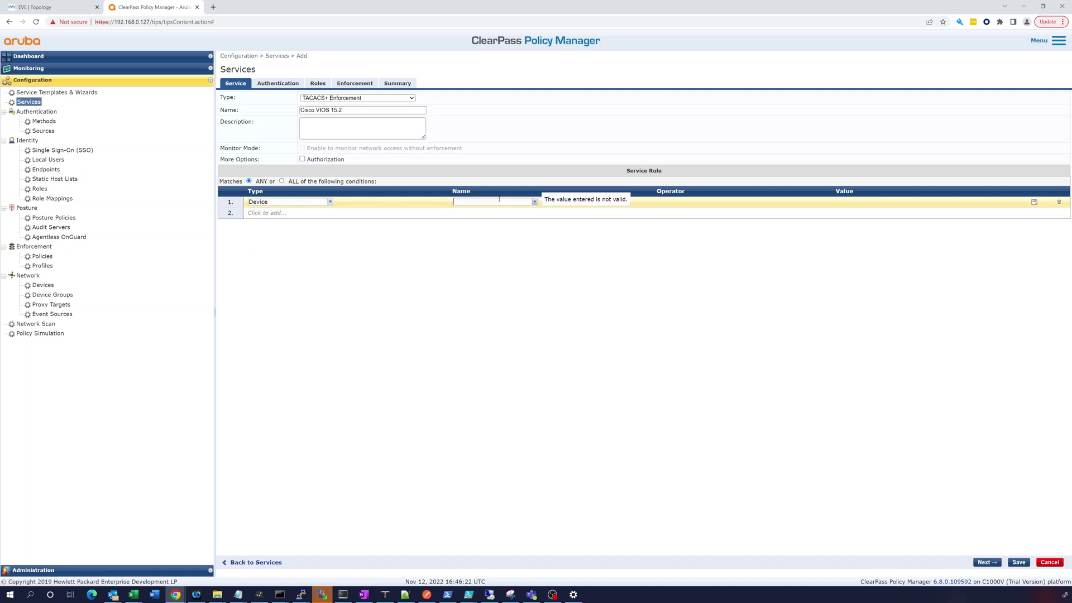
left_click(330, 203)
left_click(330, 202)
left_click(330, 202)
left_click(330, 202)
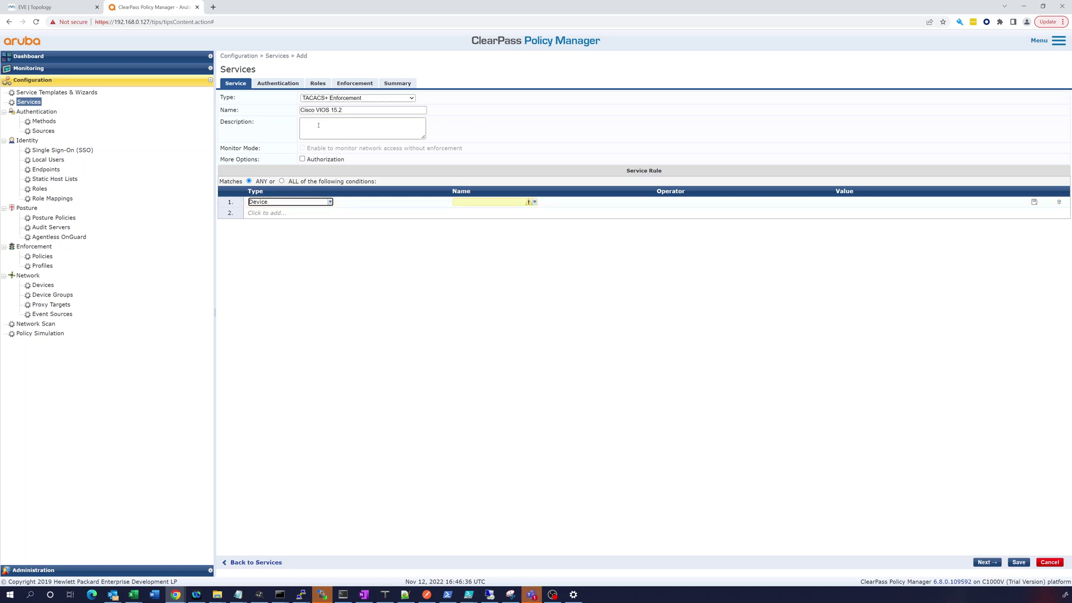
left_click(330, 202)
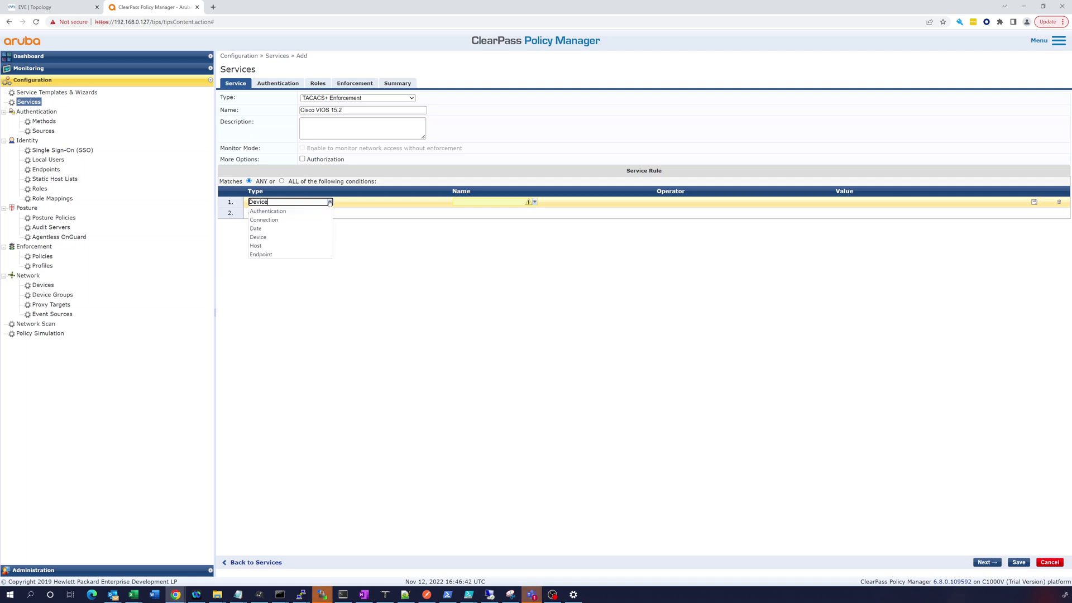
left_click(353, 231)
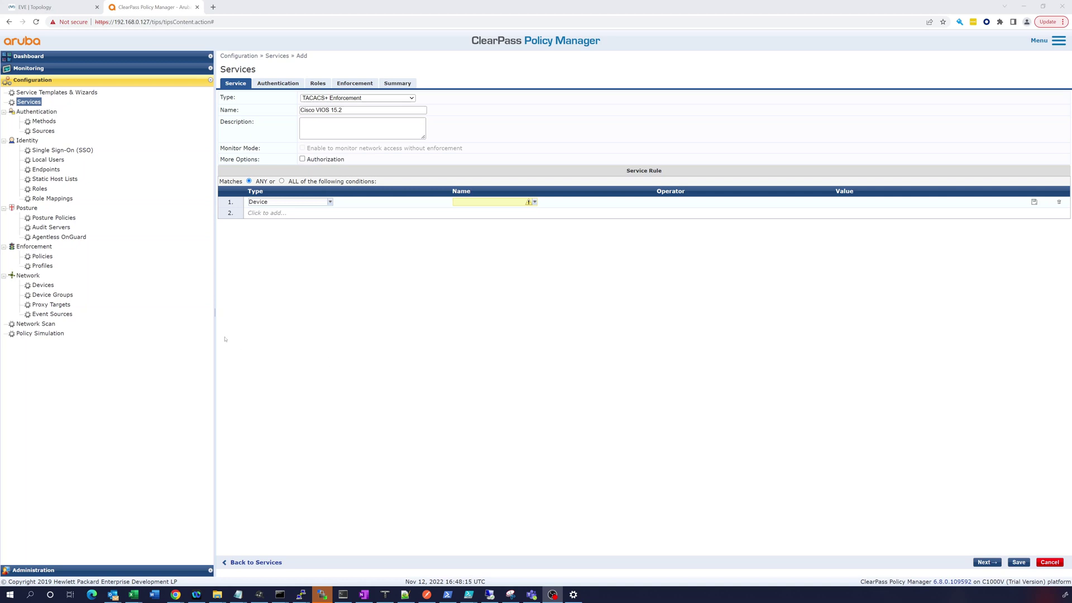
- Define the condition Connection NAD-IP-Address EQUALS 192.168.7.2 and save it
left_click(329, 203)
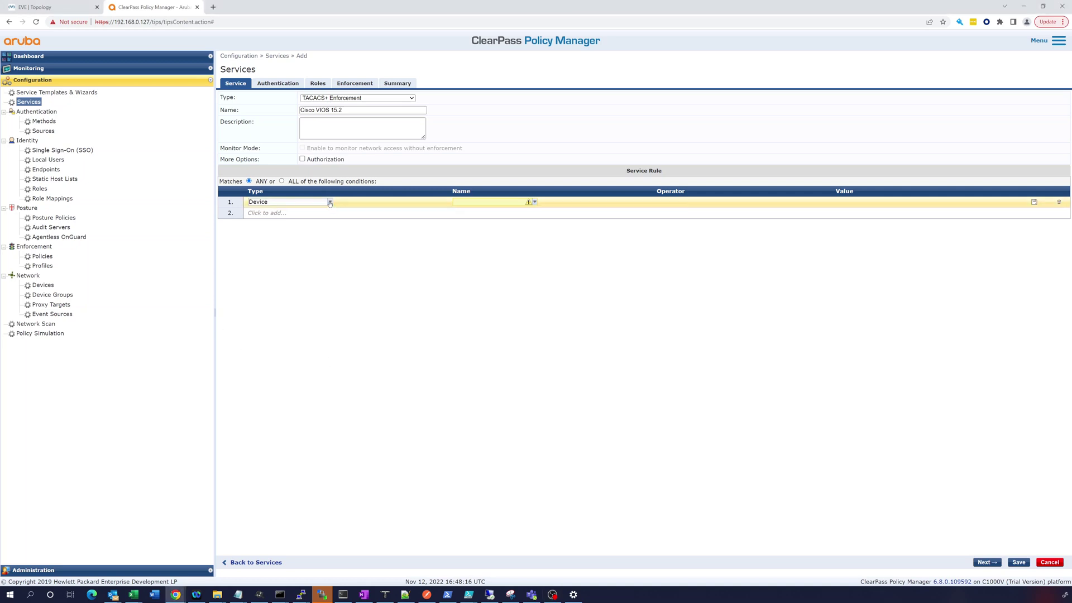
left_click(330, 203)
left_click(271, 220)
left_click(475, 201)
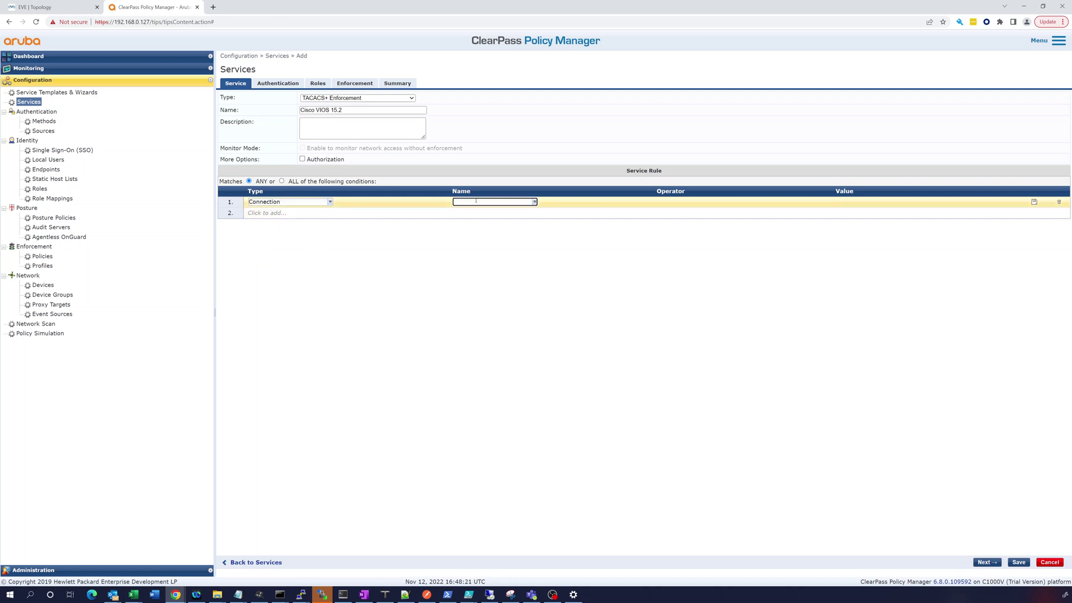
left_click(534, 202)
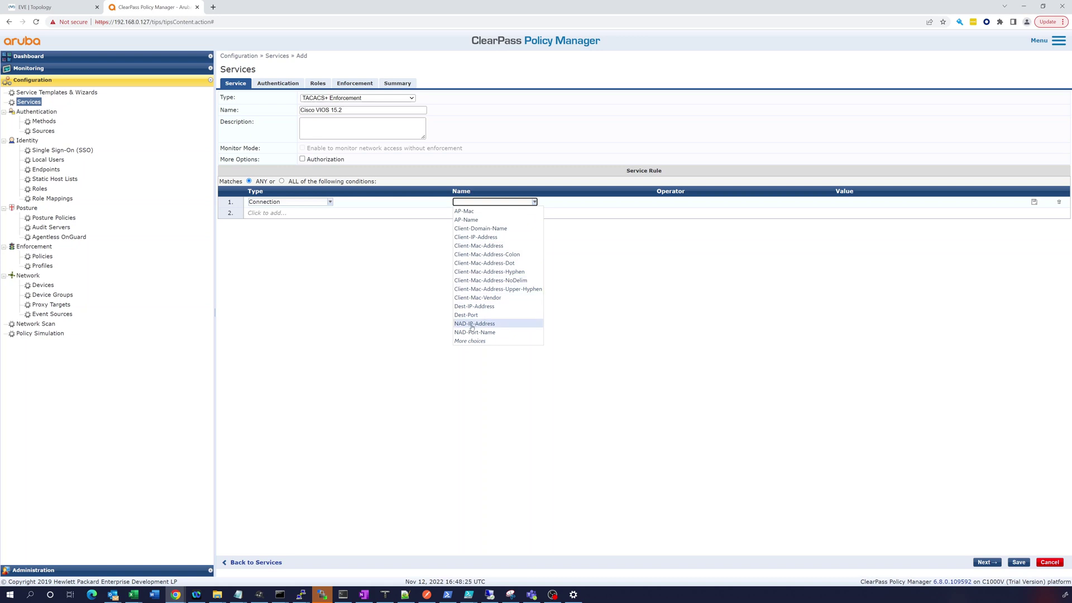
left_click(473, 324)
left_click(696, 202)
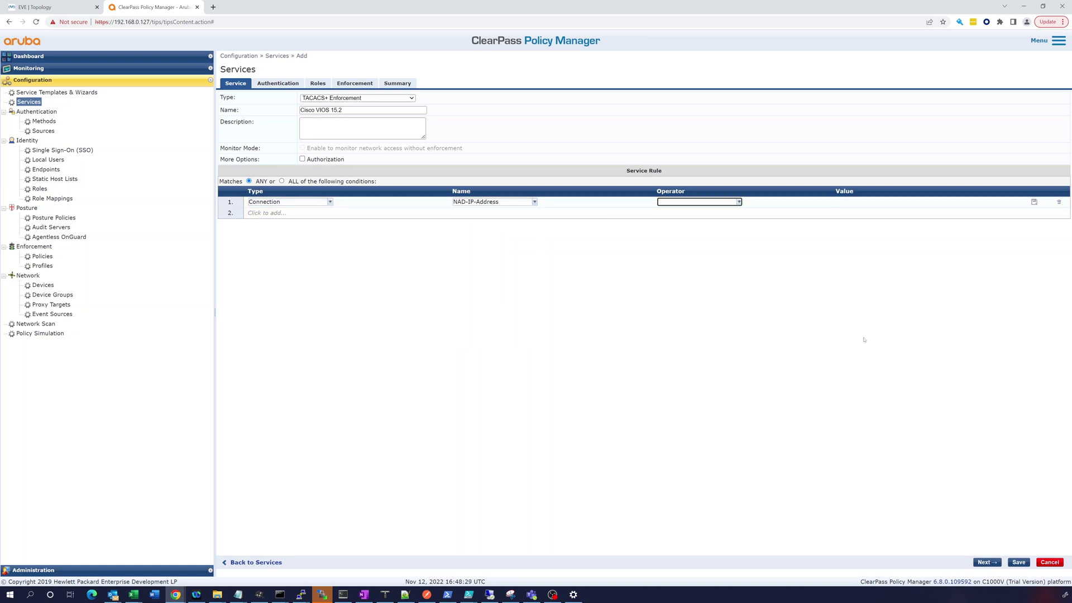
key("alt+Tab")
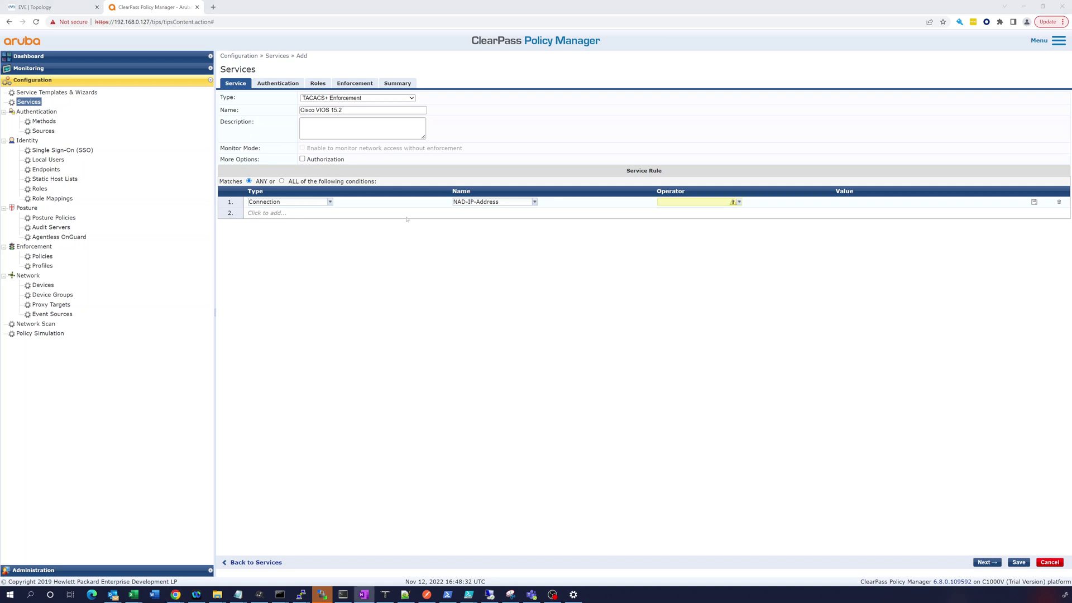
left_click(740, 202)
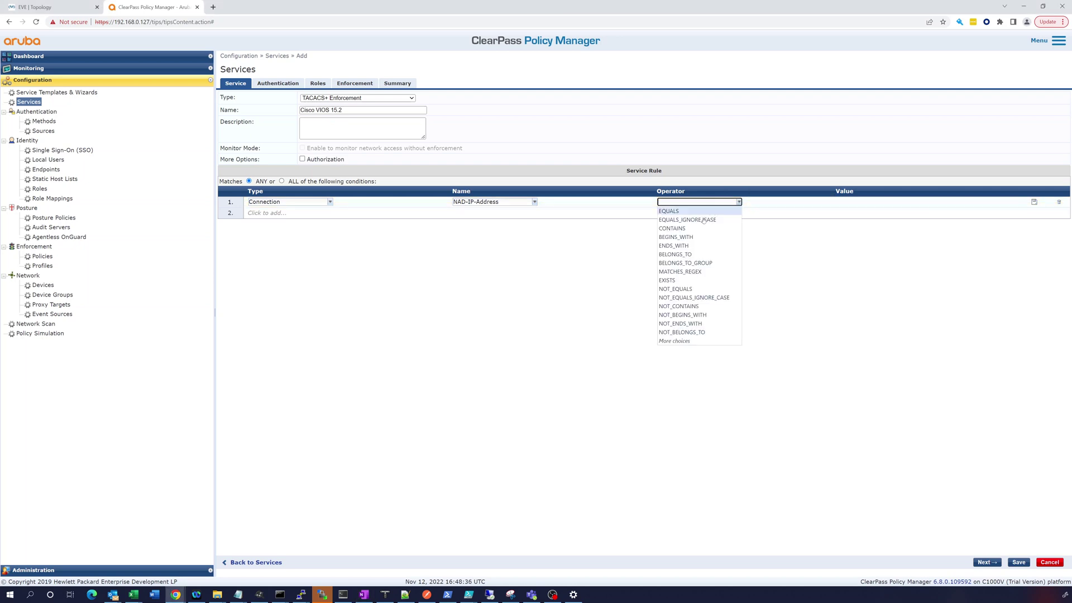
left_click(676, 213)
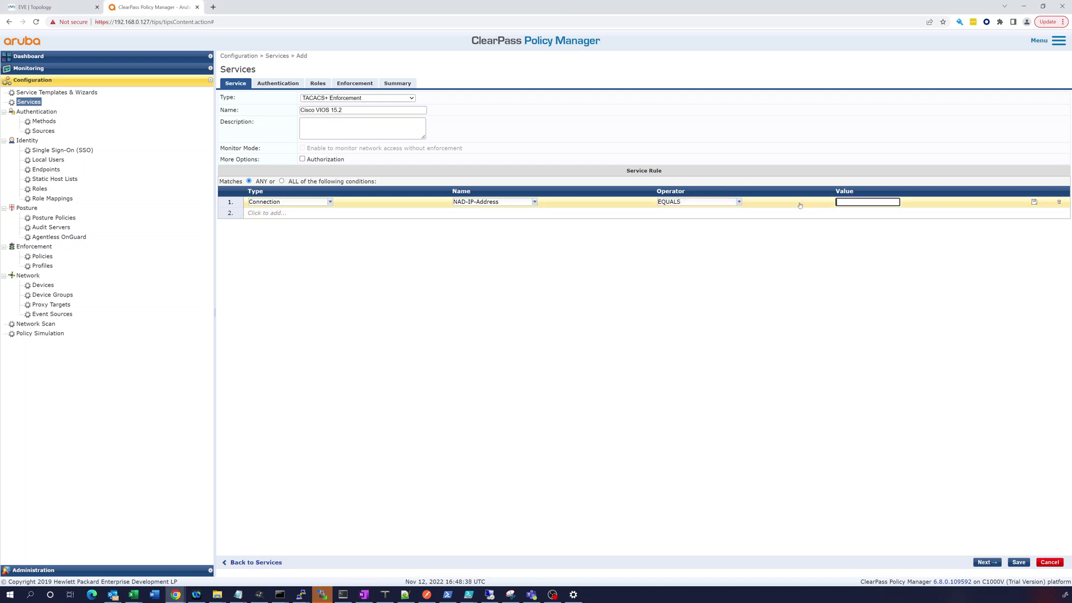
left_click(845, 202)
type("192.168.7.2")
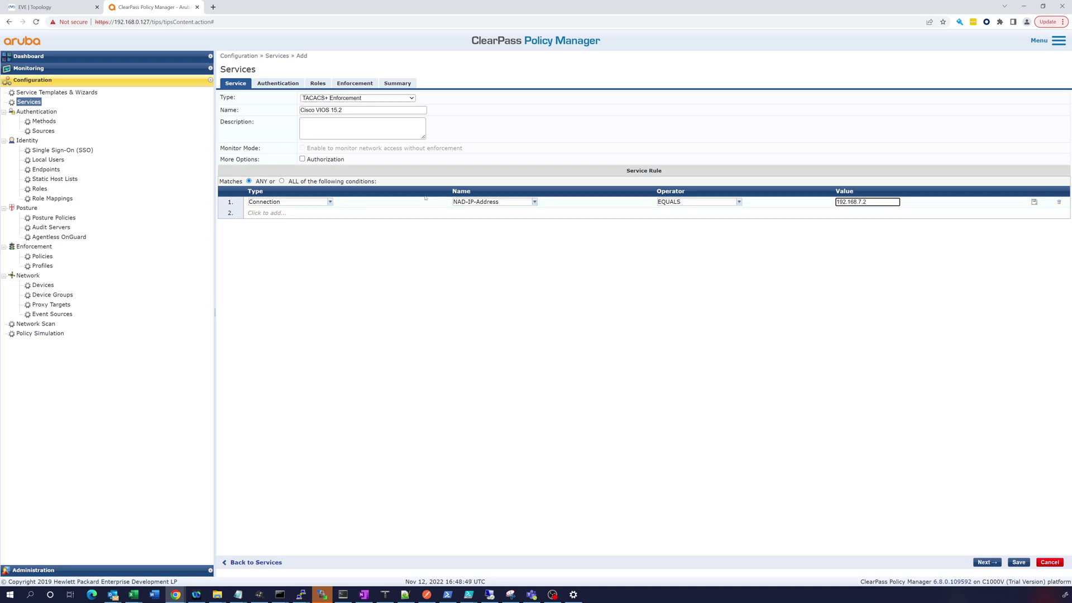
left_click(578, 248)
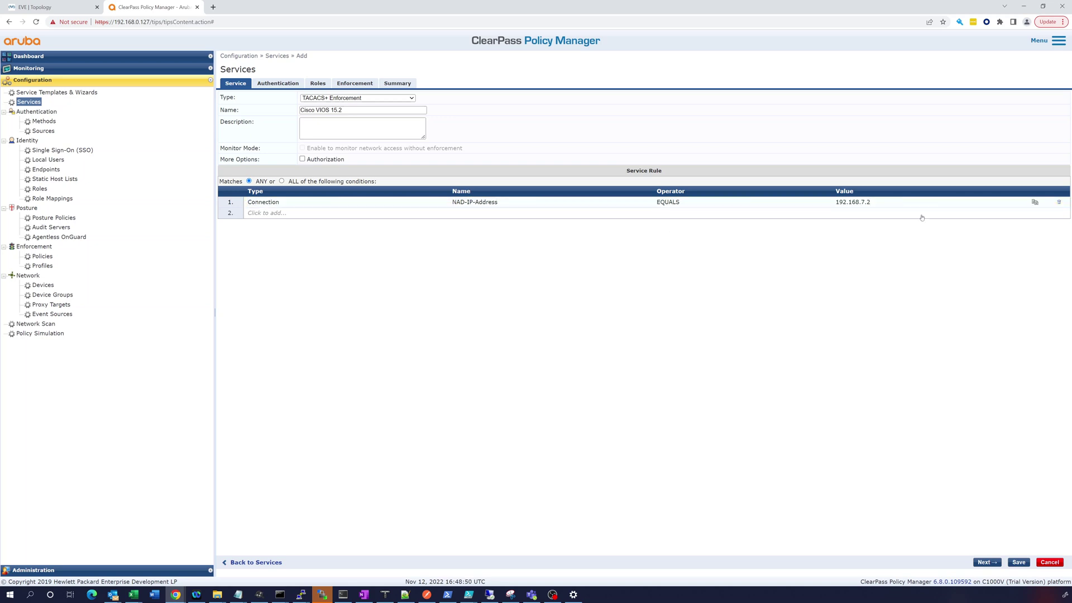
- Add [Local User Repository] [Local SQL DB] as authentication source, then proceed to Enforcement
left_click(279, 83)
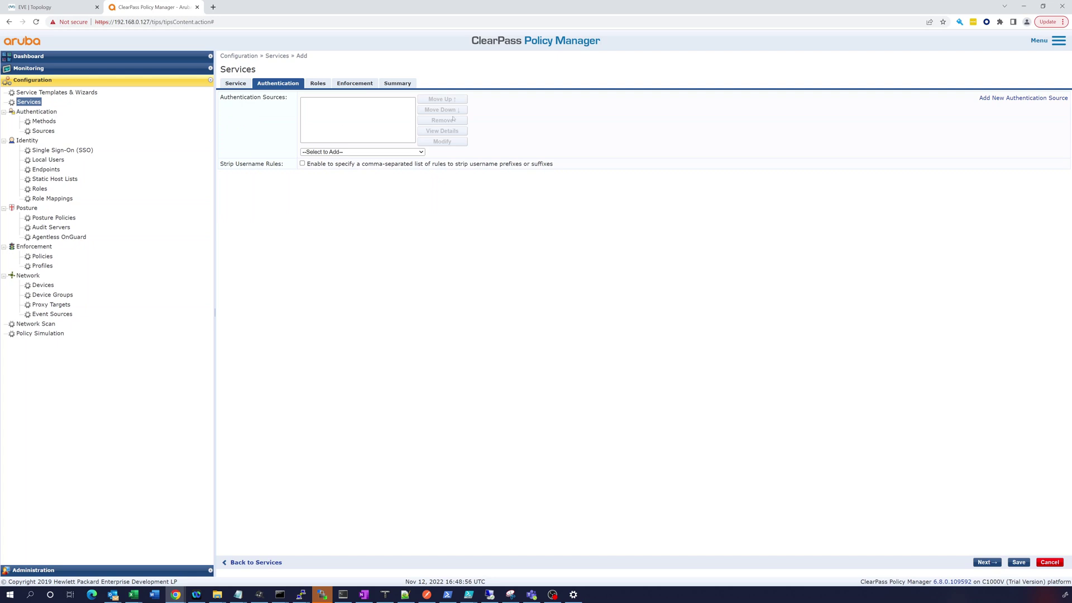
left_click(358, 152)
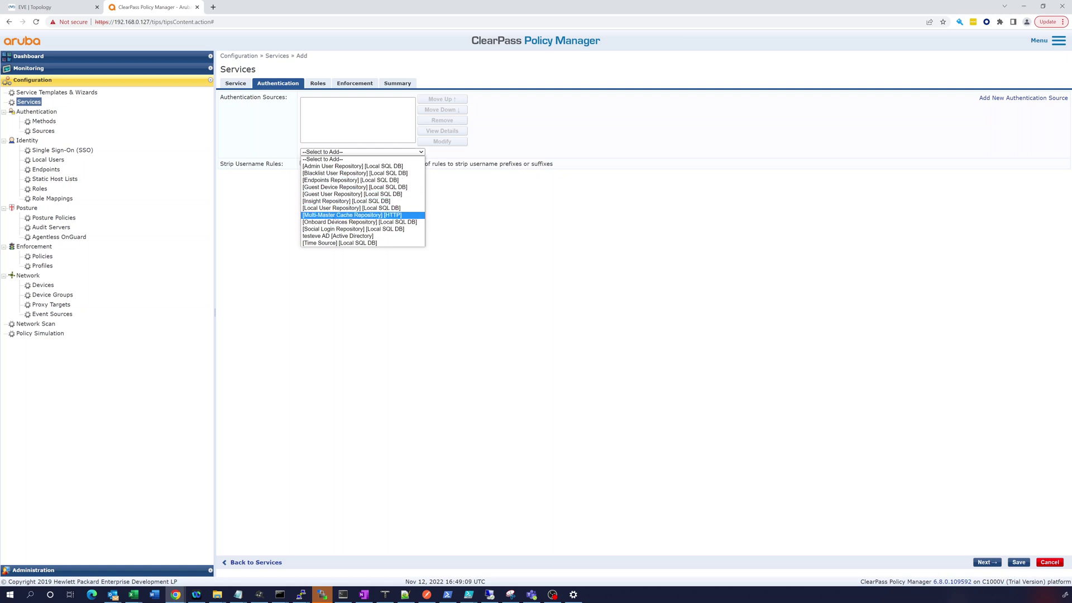
left_click(336, 208)
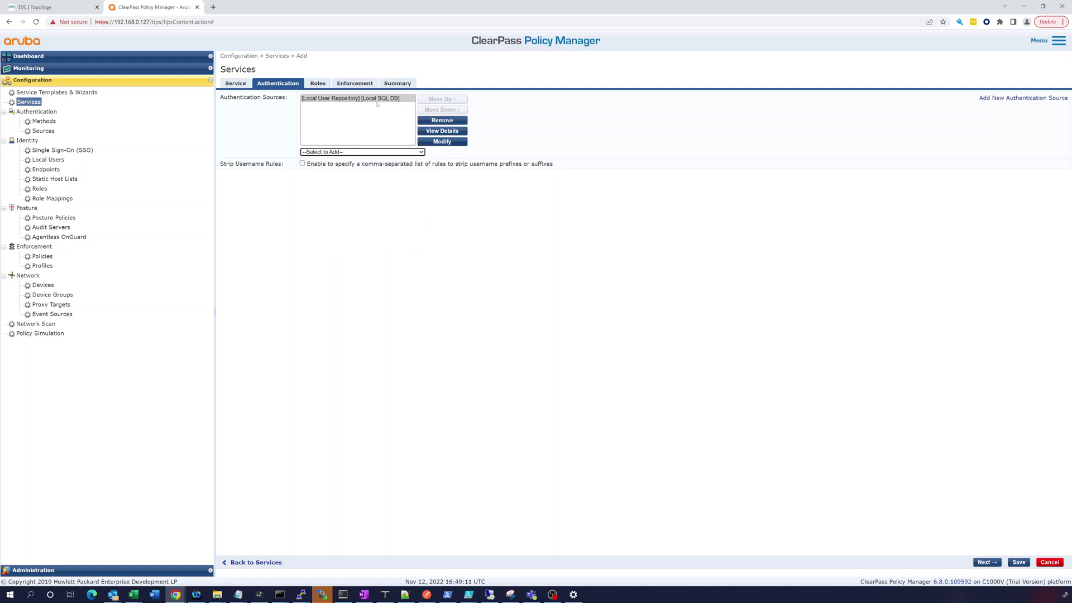
left_click(315, 85)
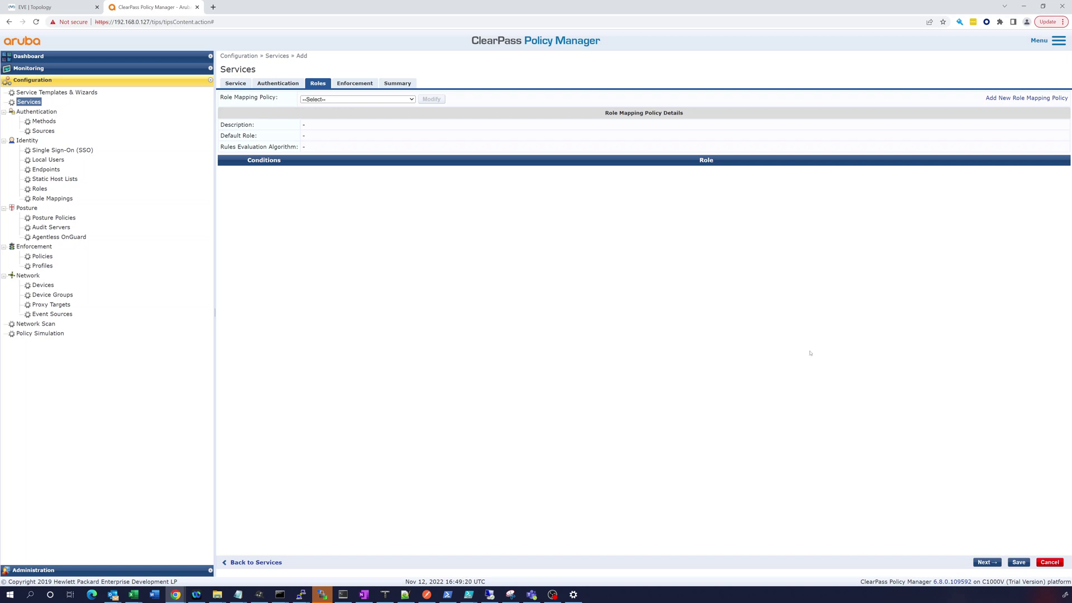
left_click(358, 86)
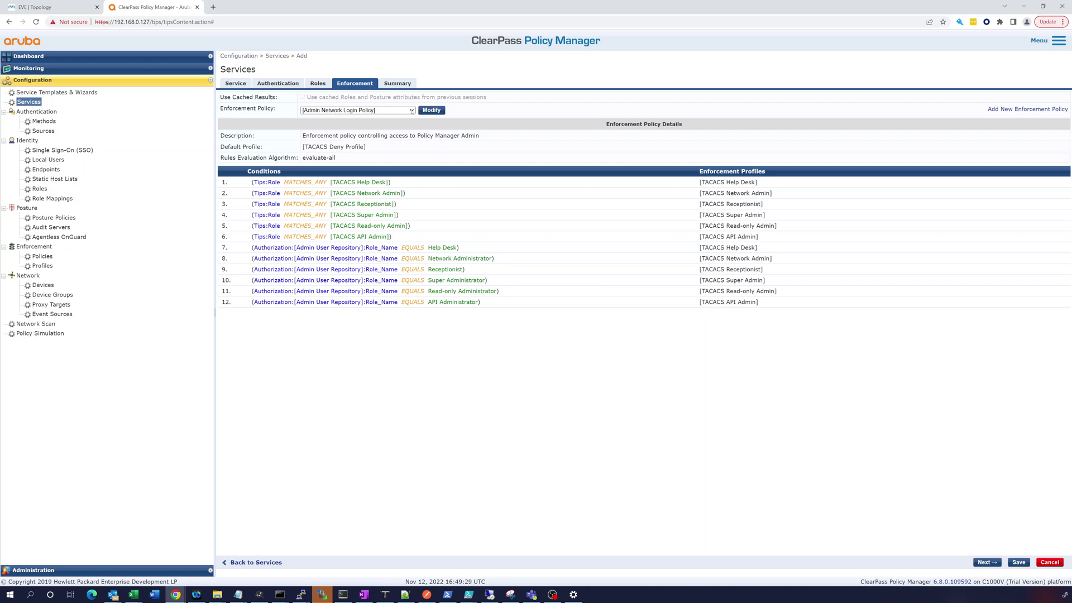
- Browse the existing enforcement policies, then begin adding a new TACACS+ enforcement policy
left_click(411, 111)
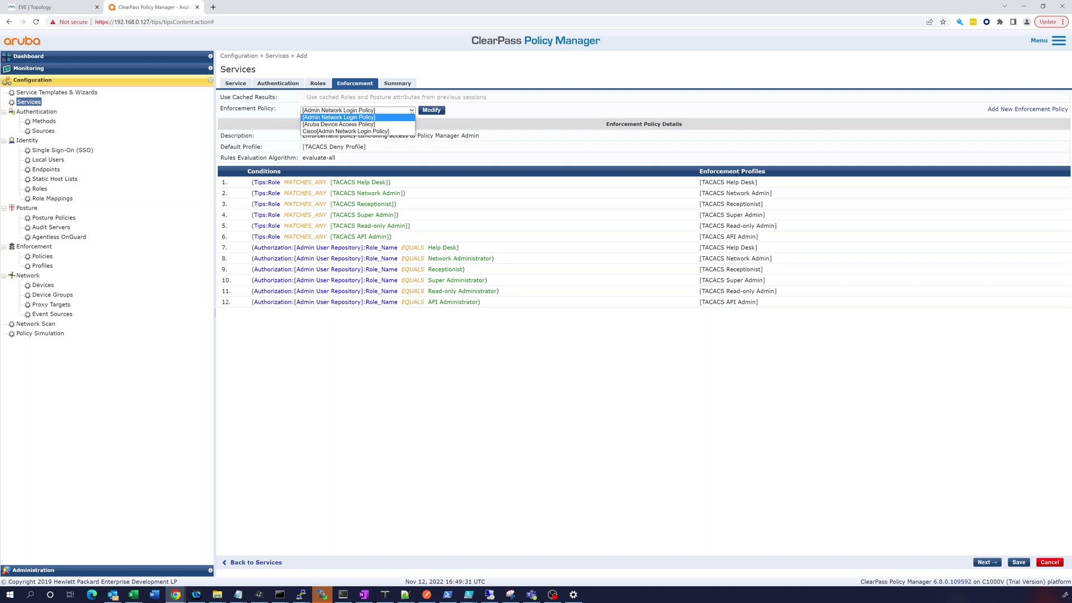
left_click(412, 111)
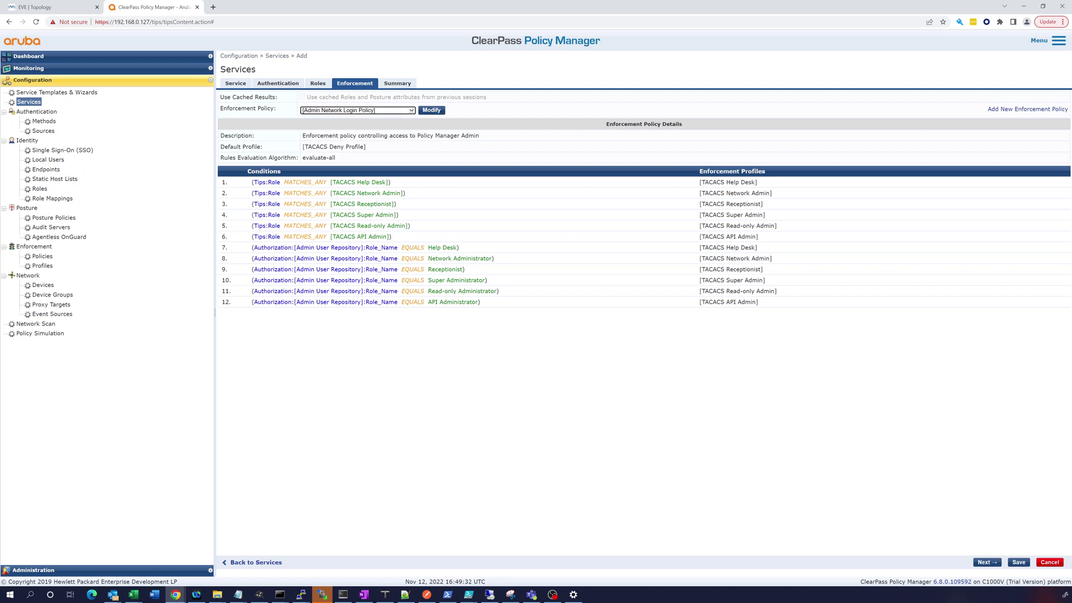
left_click(411, 110)
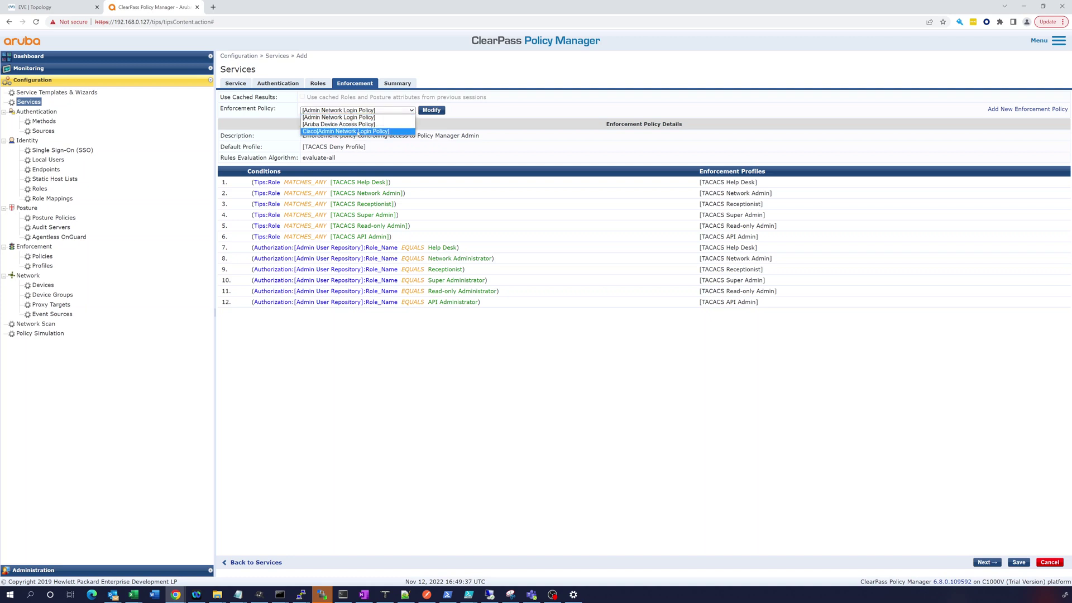
left_click(1020, 107)
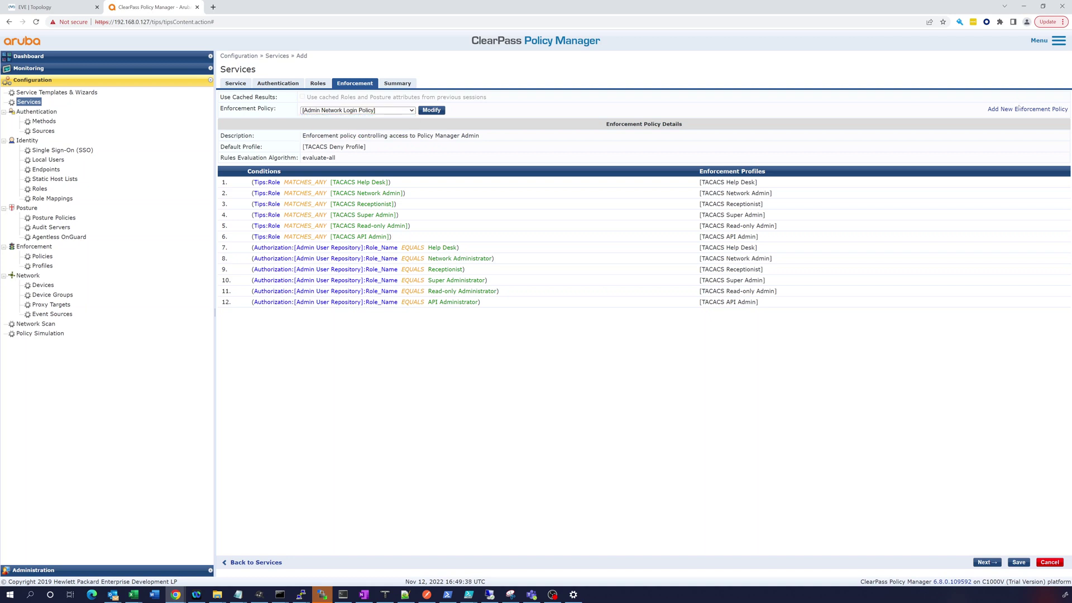
left_click(1016, 111)
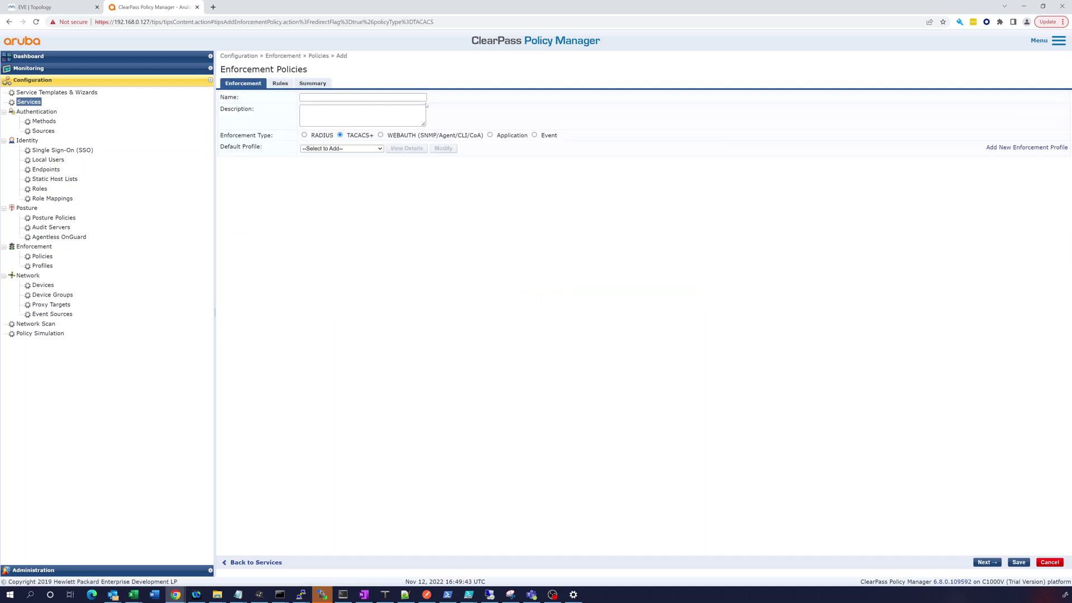
- Name the policy 'Cisco VIOS', default to [TACACS Deny Profile], and move to its Rules page
left_click(339, 98)
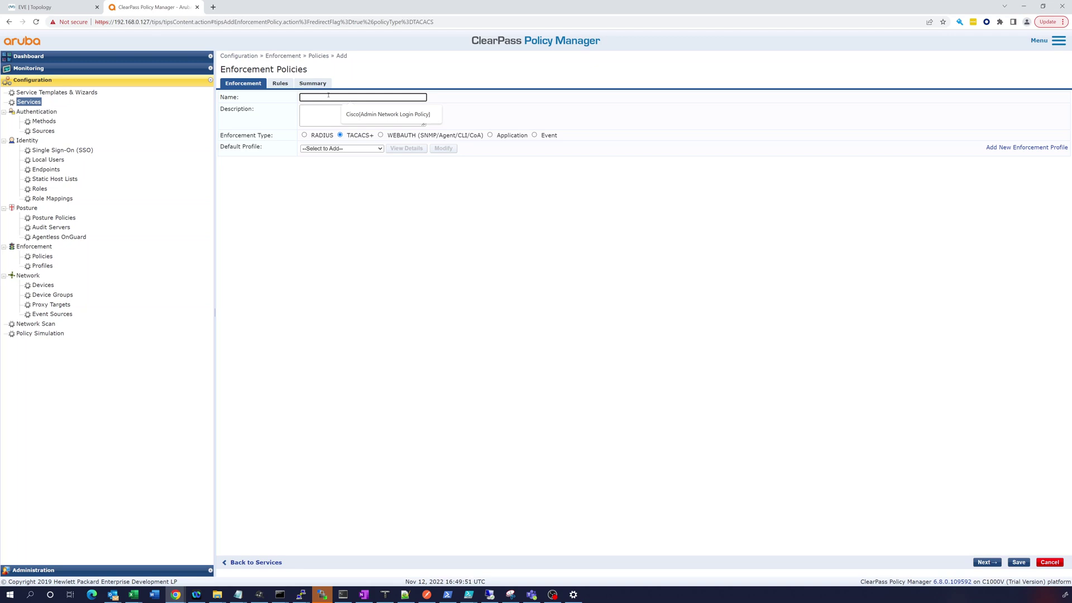
type("Cisco")
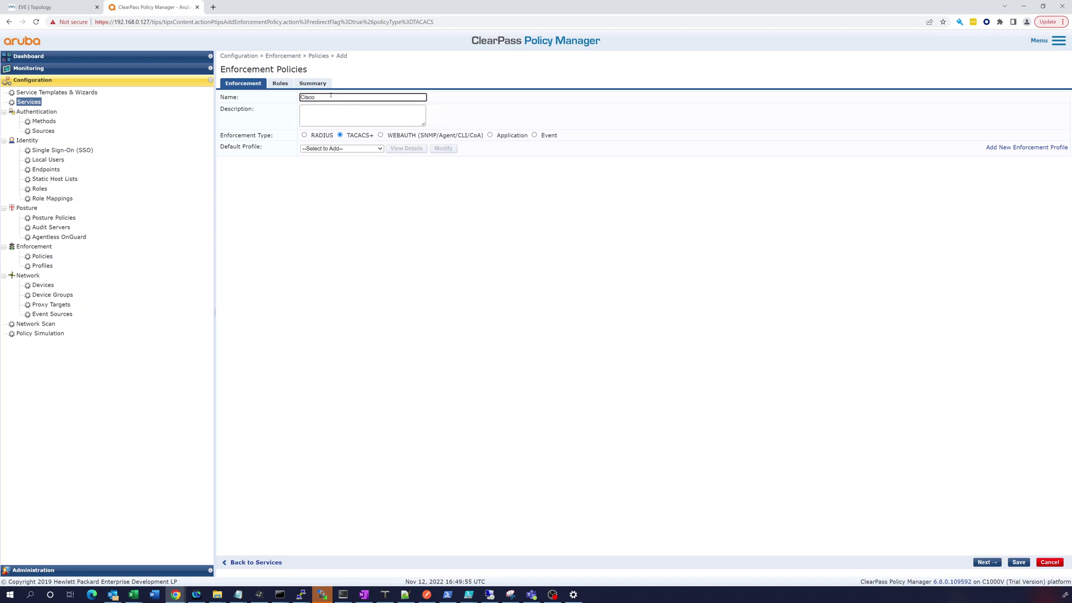
type(" VIOS")
left_click(364, 150)
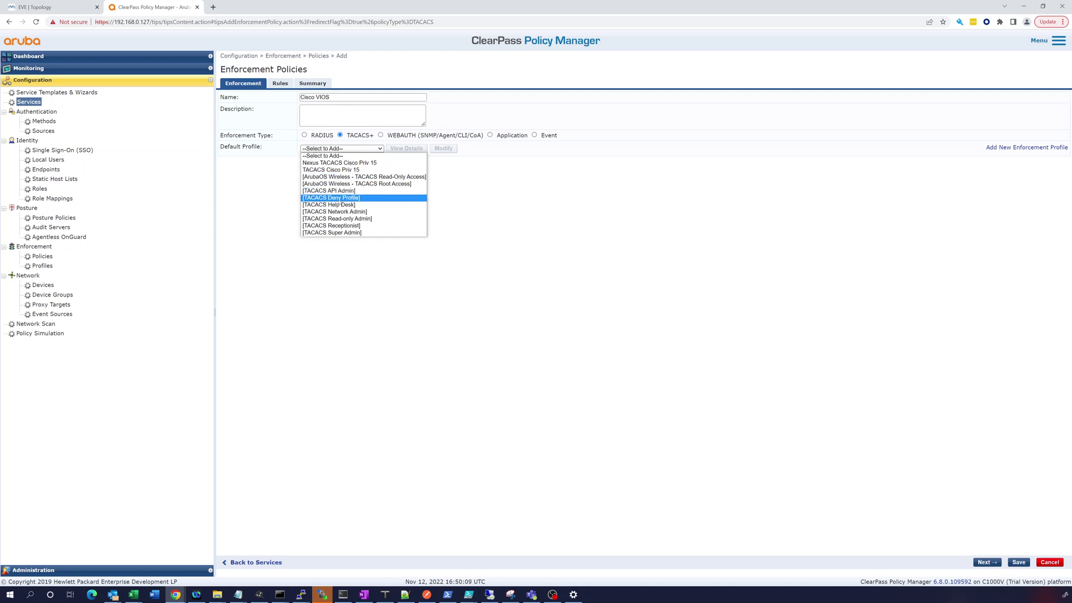
left_click(339, 197)
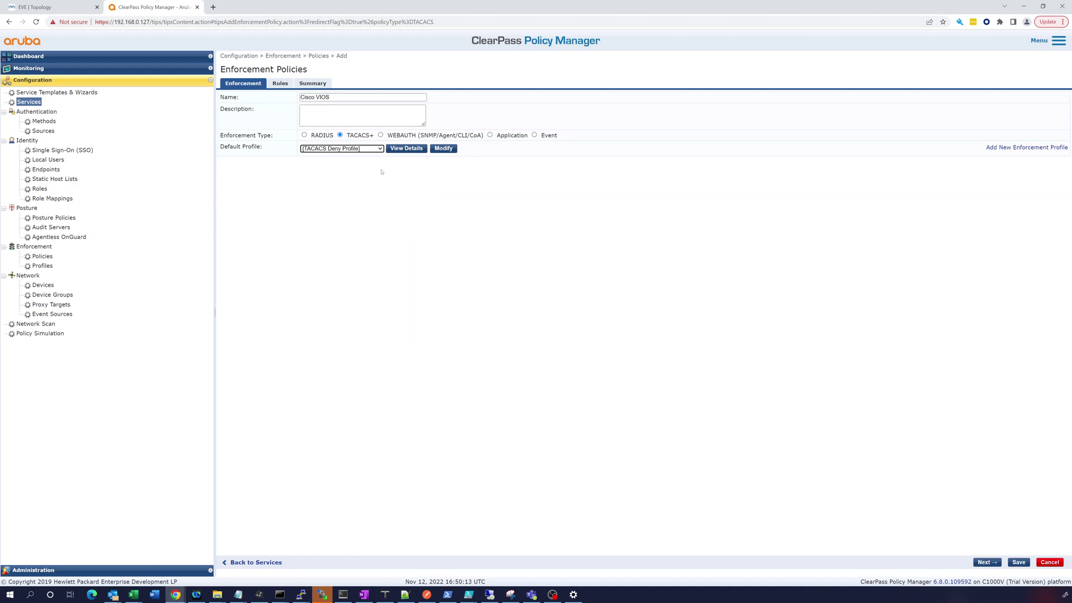
left_click(281, 84)
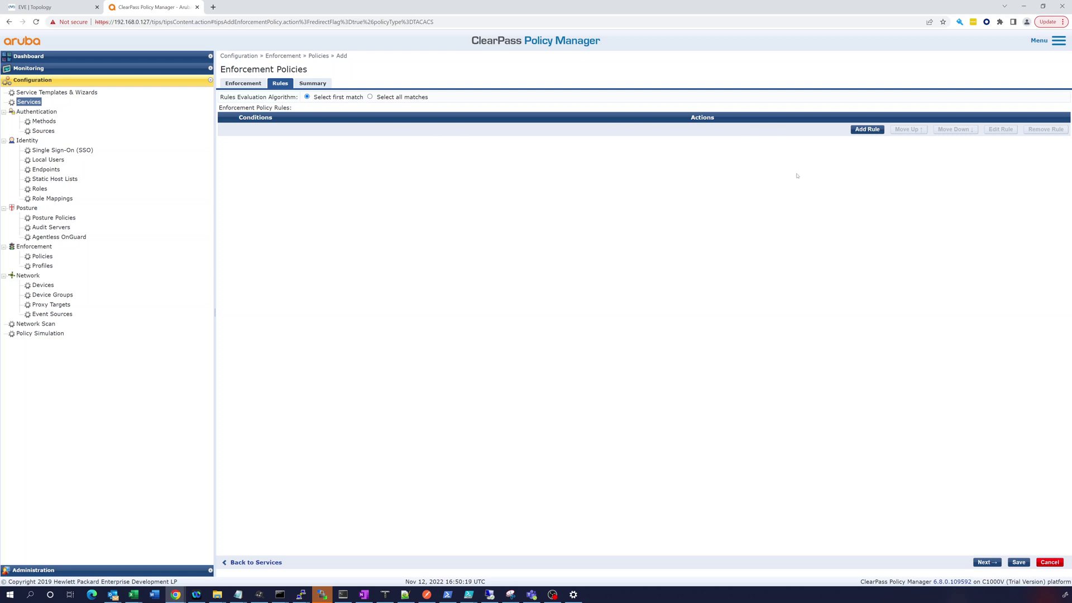
- Add a rule with the condition Tips:Role MATCHES_ANY [TACACS Super Admin]
left_click(867, 129)
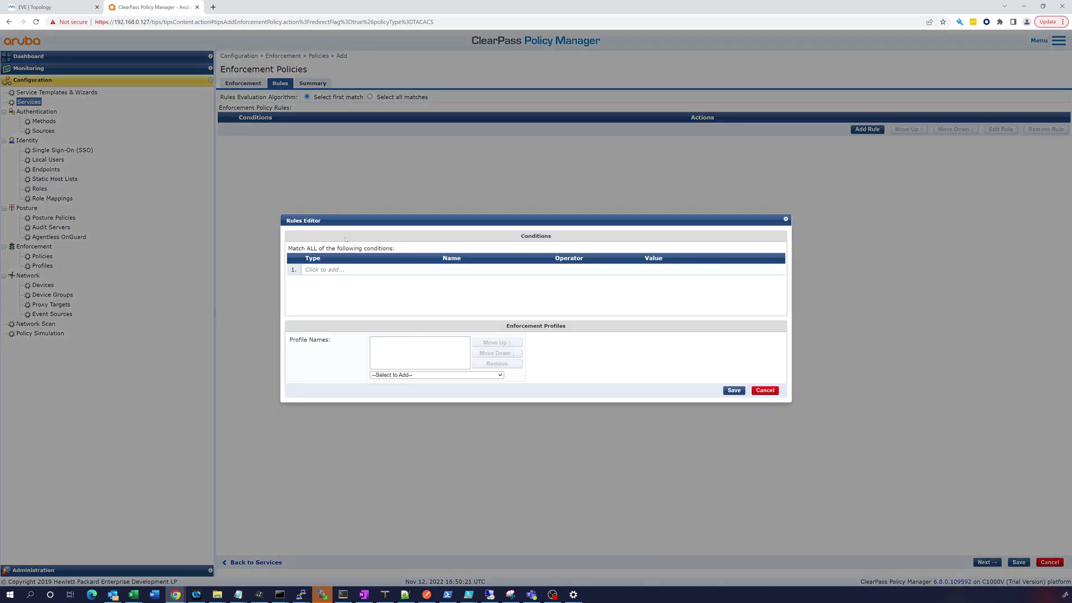
left_click(307, 270)
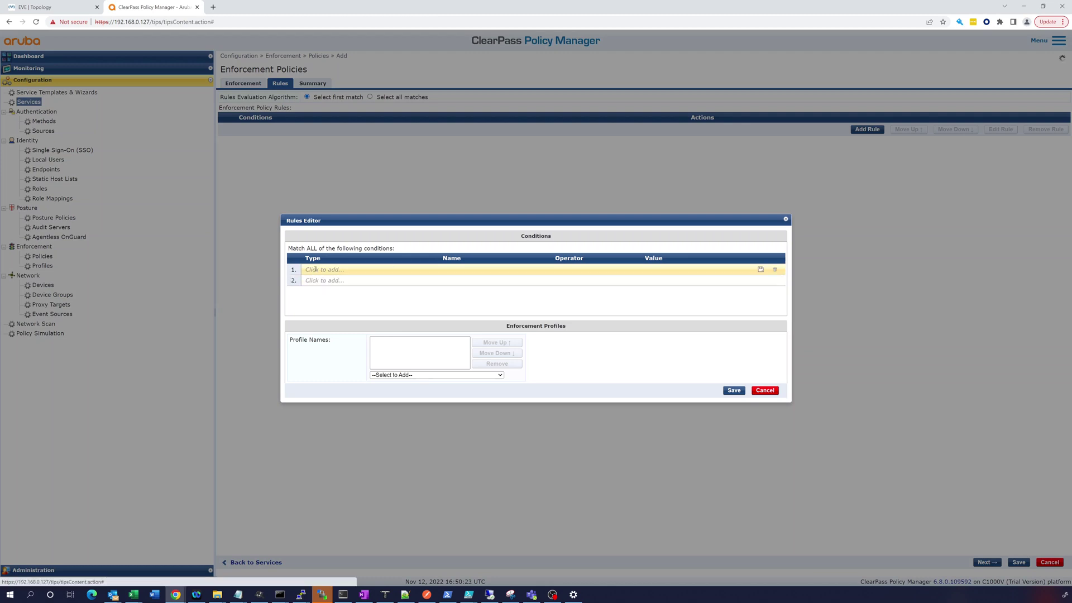
left_click(387, 270)
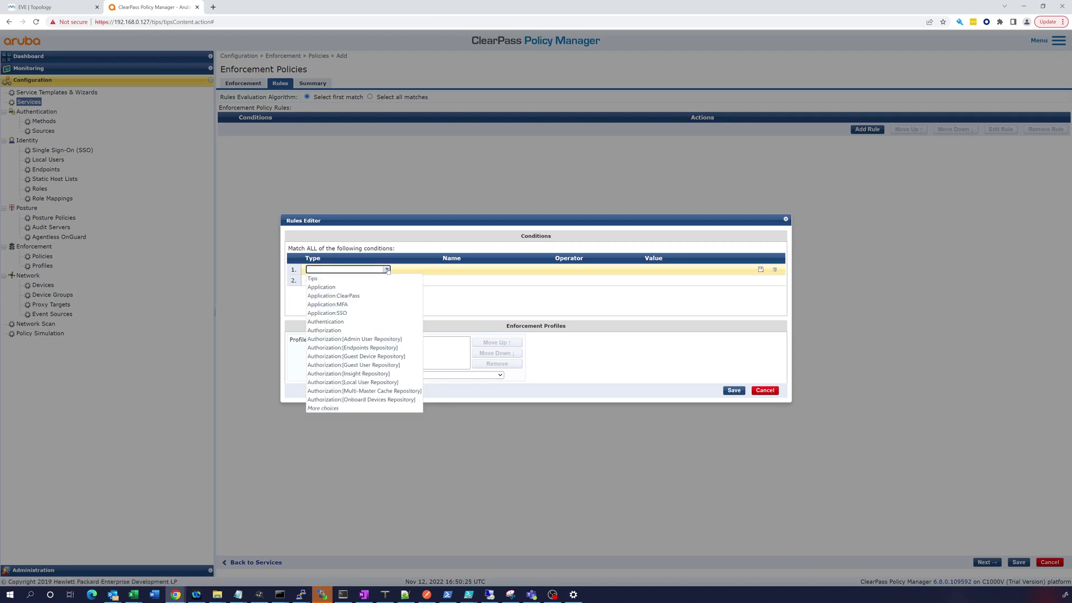
left_click(313, 277)
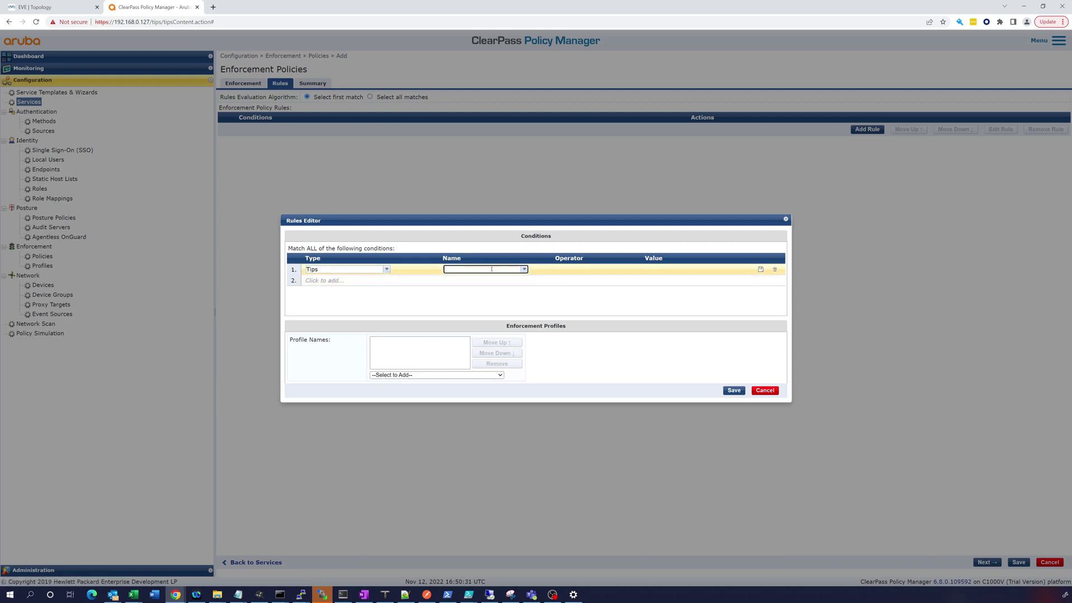
left_click(529, 269)
left_click(483, 280)
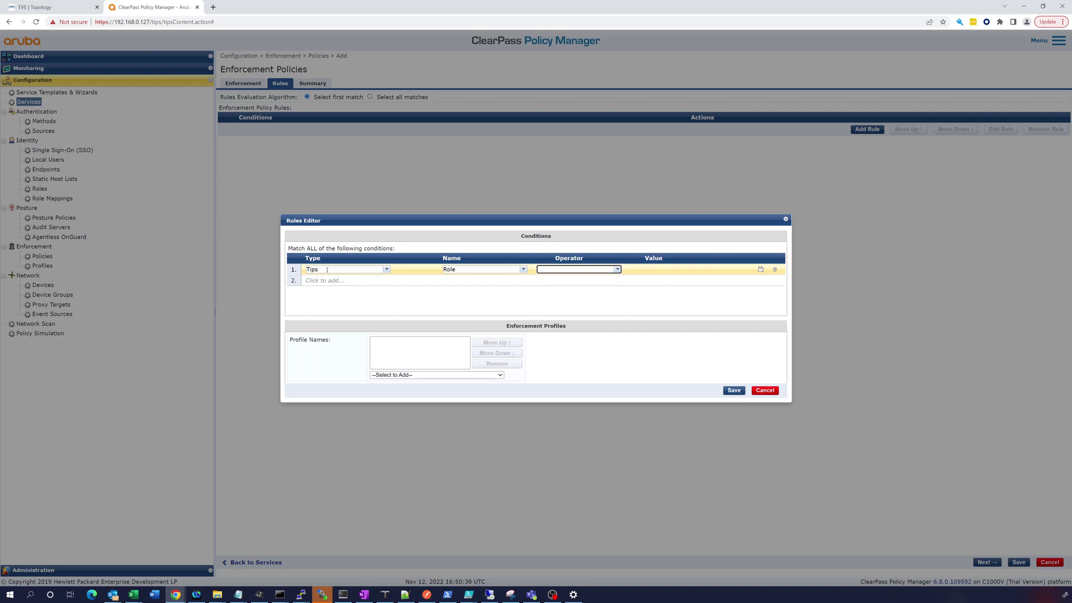
left_click(618, 270)
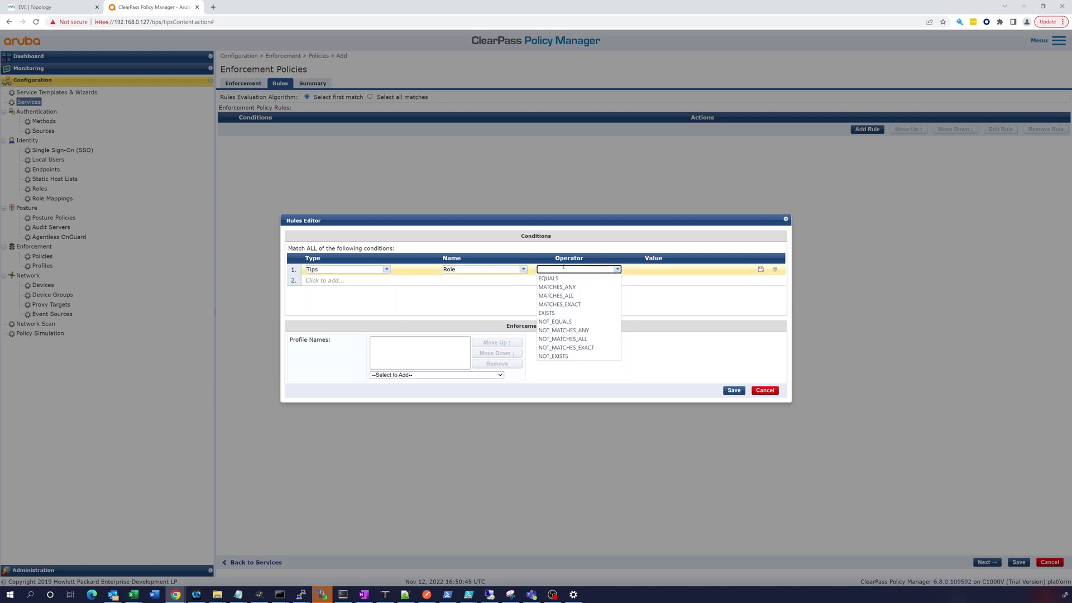
left_click(565, 287)
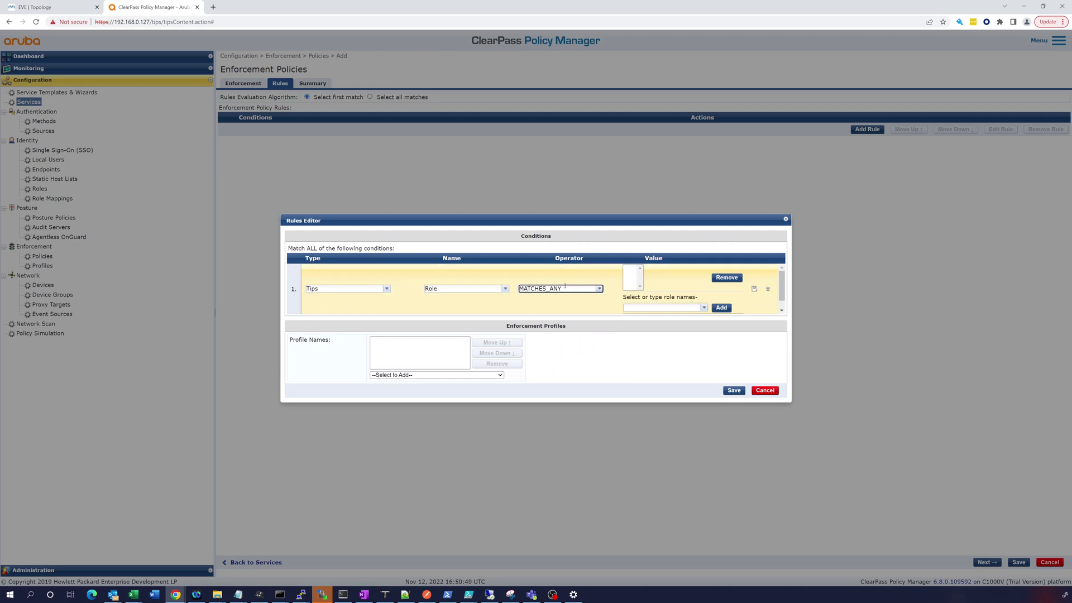
left_click(703, 308)
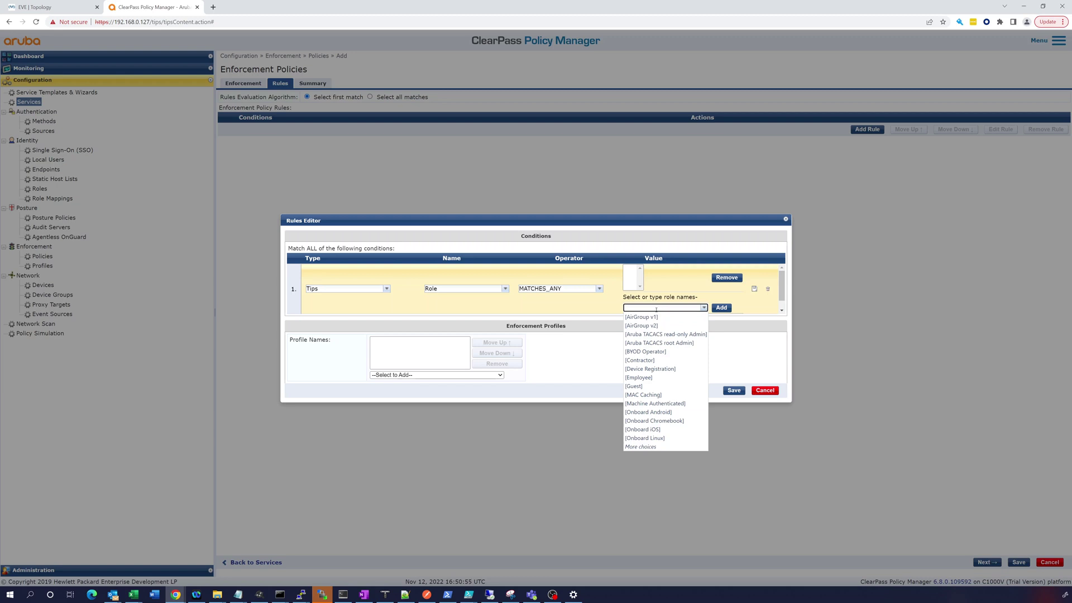
type("tac")
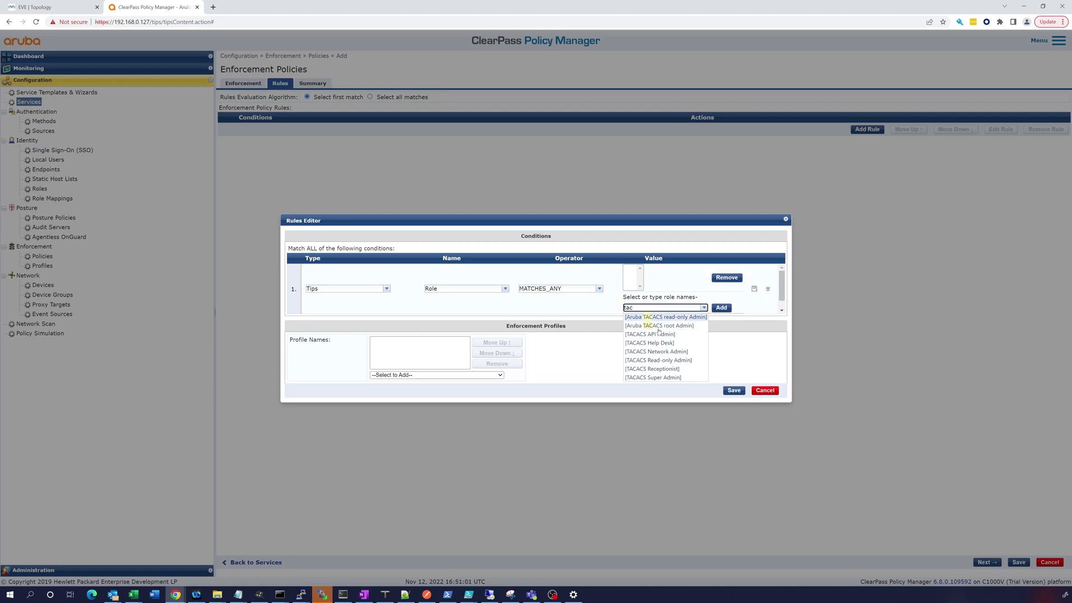
left_click(657, 377)
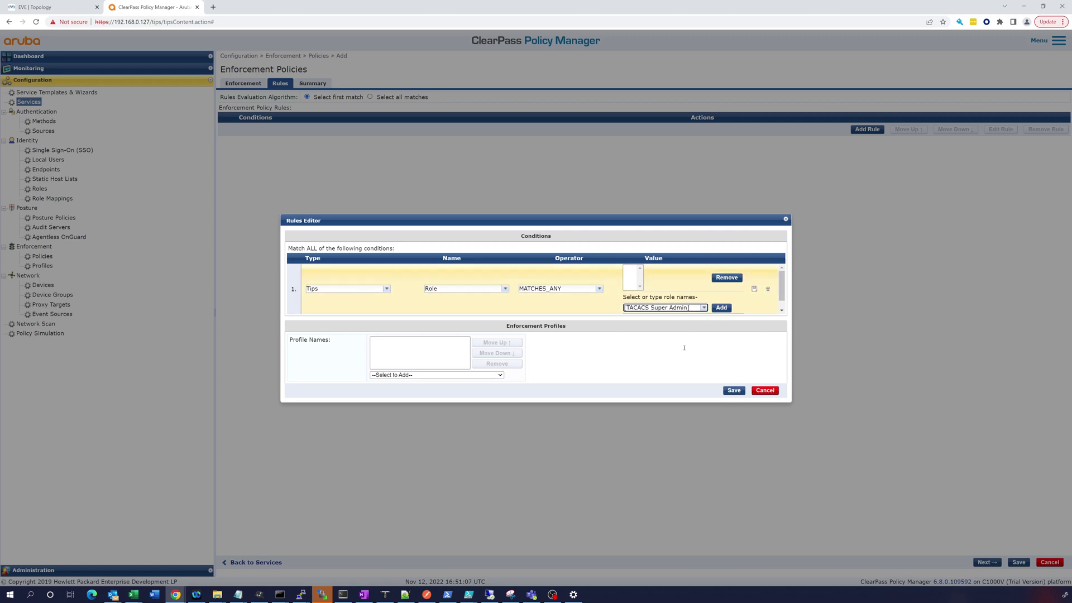
- Give the rule the TACACS Cisco Priv 15 profile and save it, staying on the unsaved policy
left_click(732, 391)
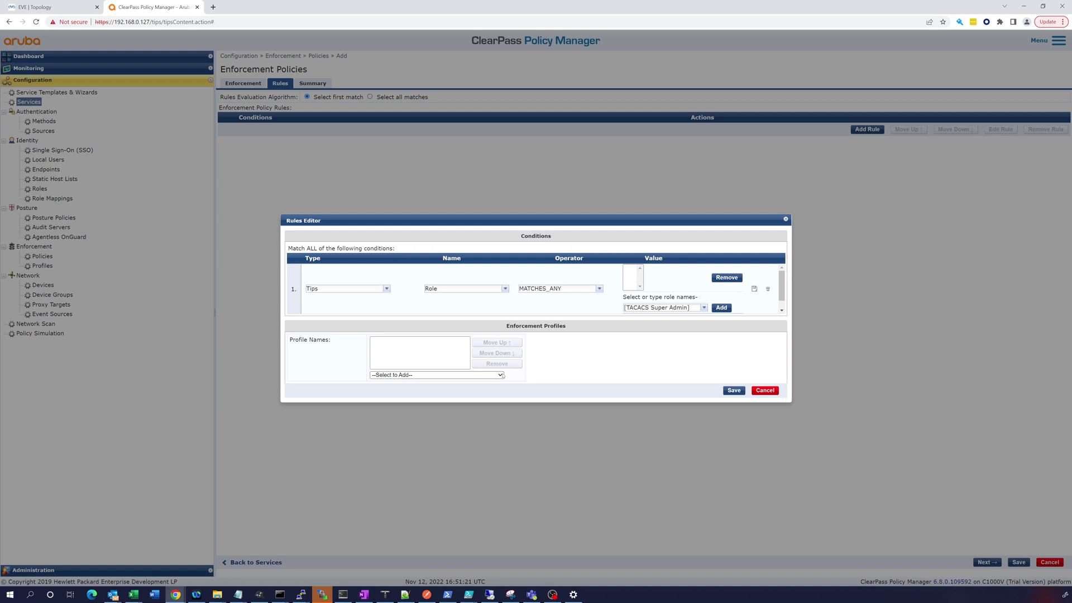
left_click(501, 375)
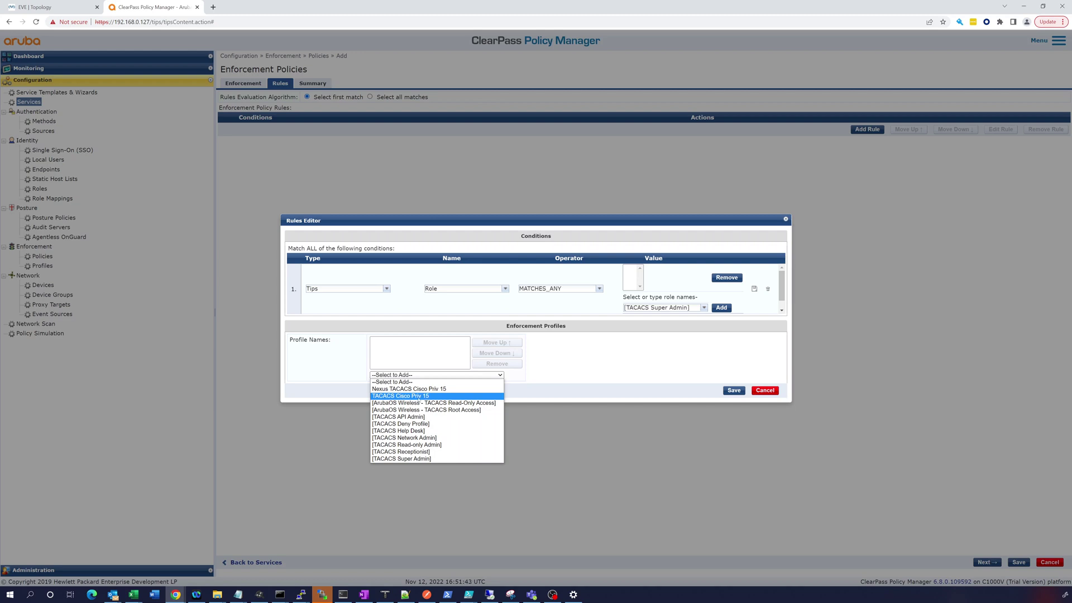
left_click(429, 397)
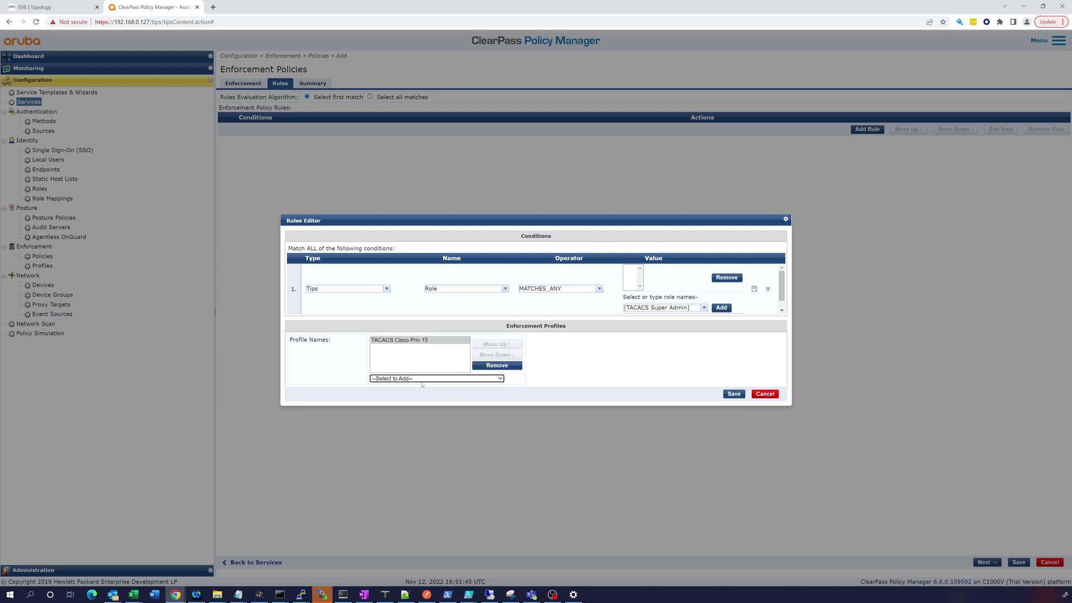
left_click(736, 395)
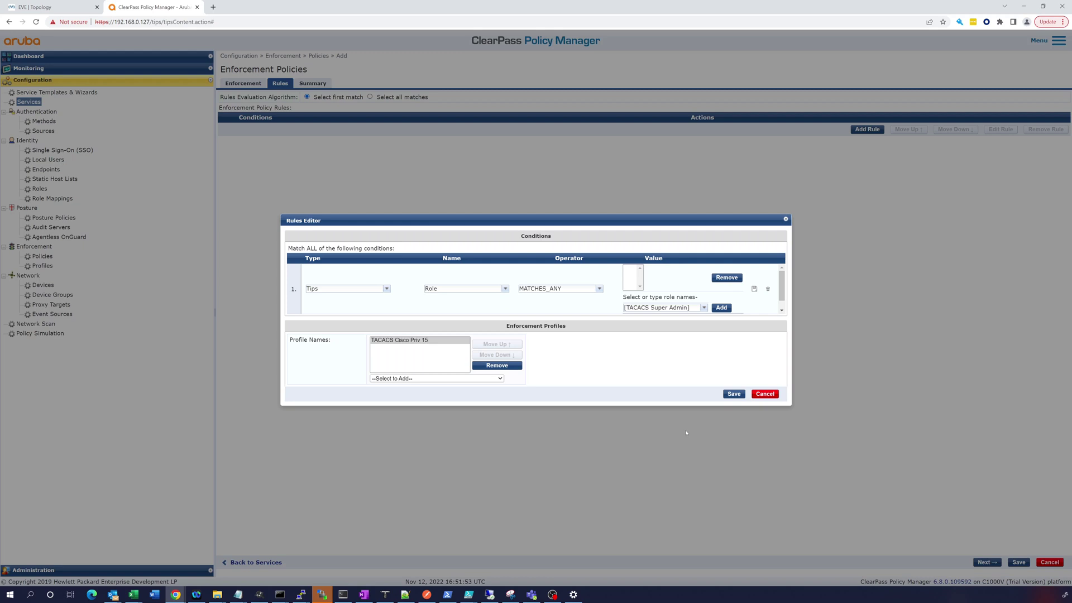
left_click(721, 308)
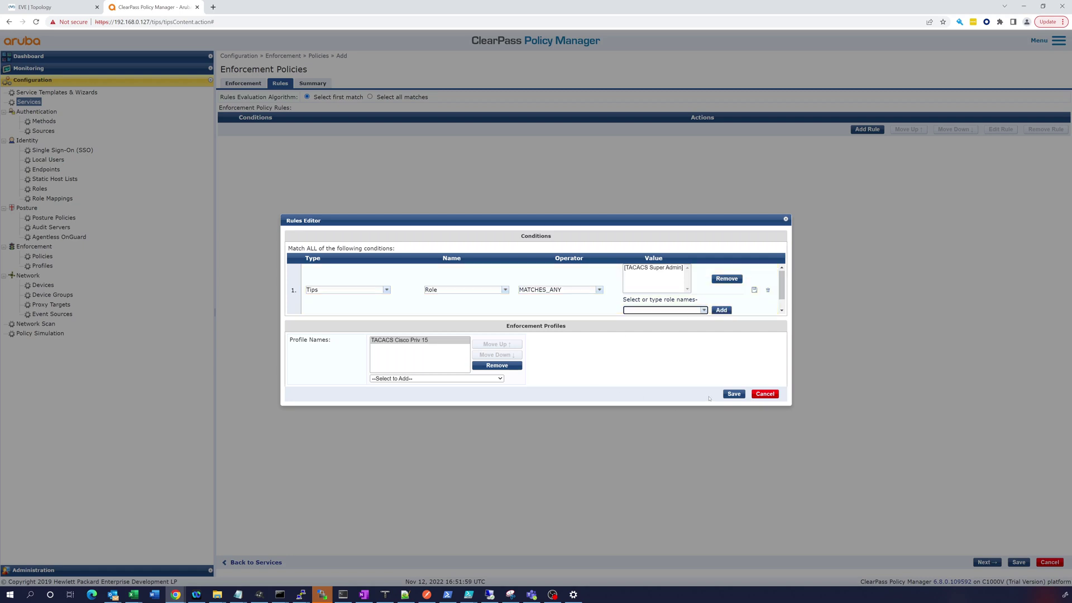
left_click(730, 394)
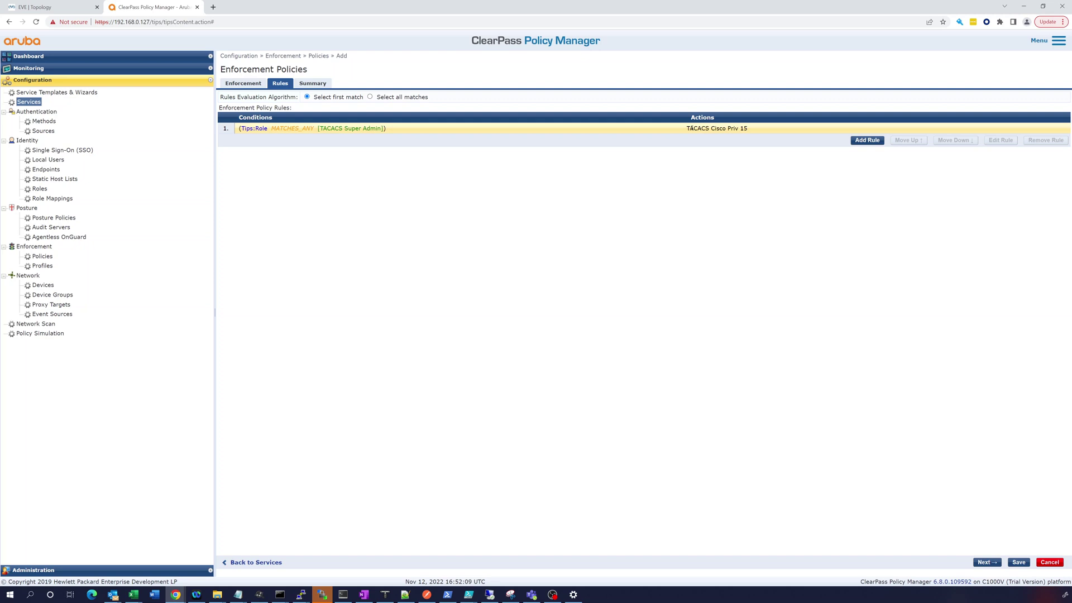
left_click(41, 266)
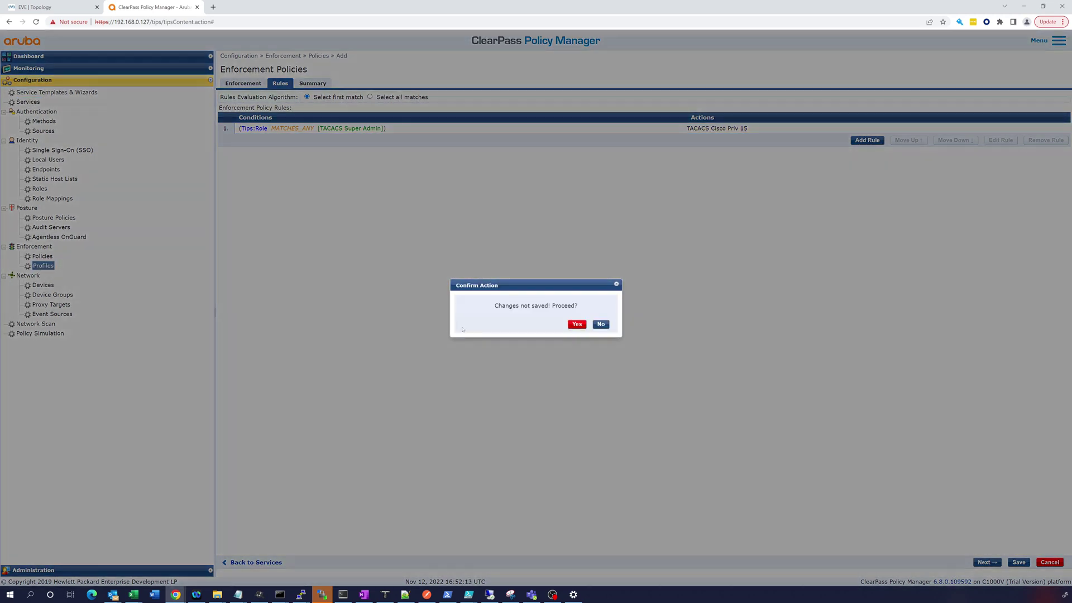
left_click(601, 325)
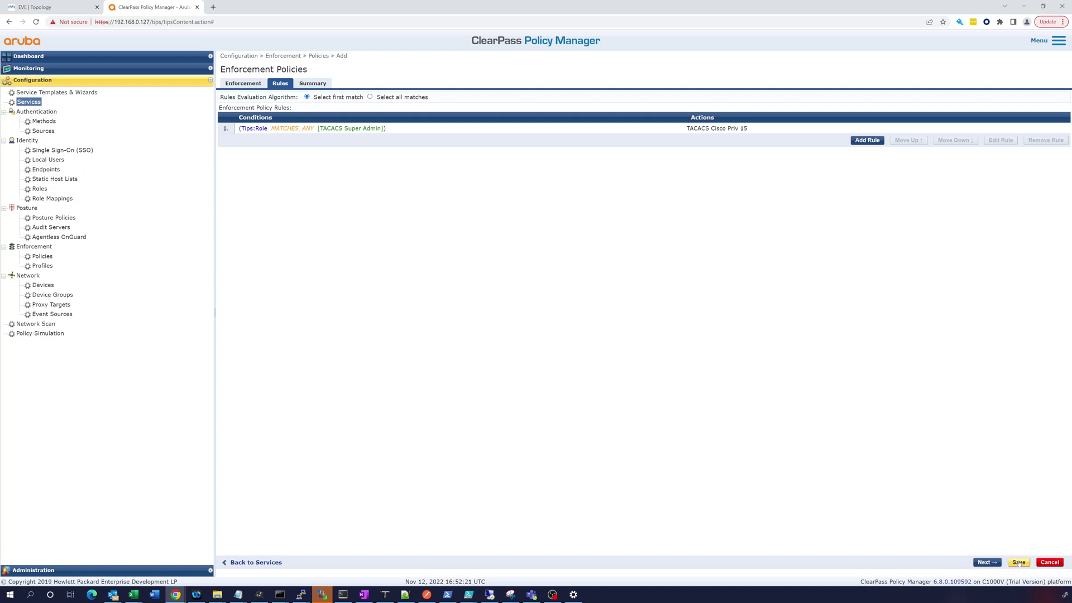
- Save the Cisco VIOS policy and select it as the service's enforcement policy
left_click(1019, 563)
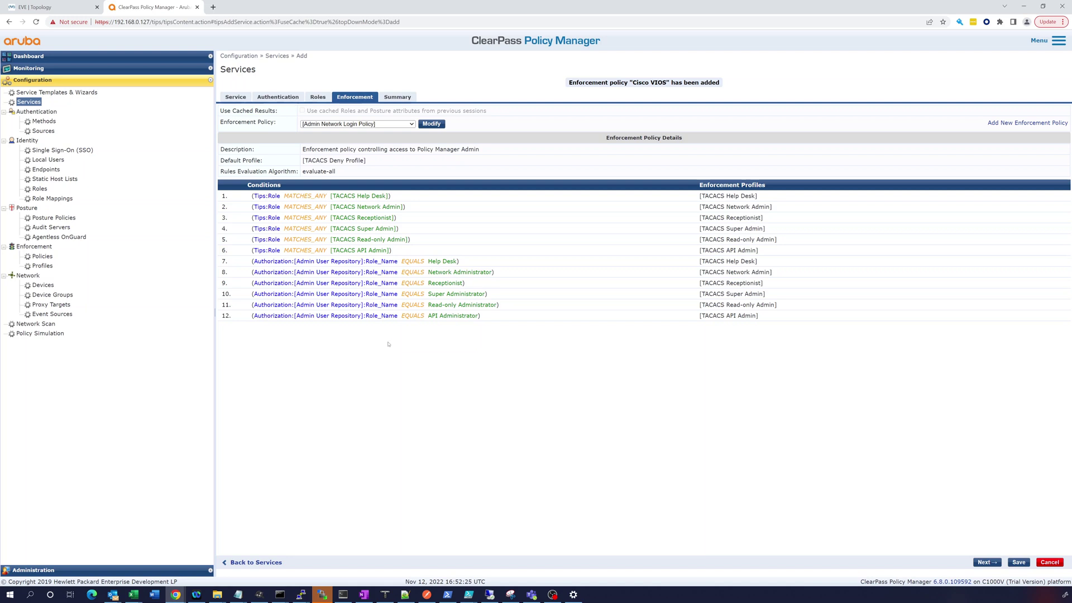
left_click(358, 124)
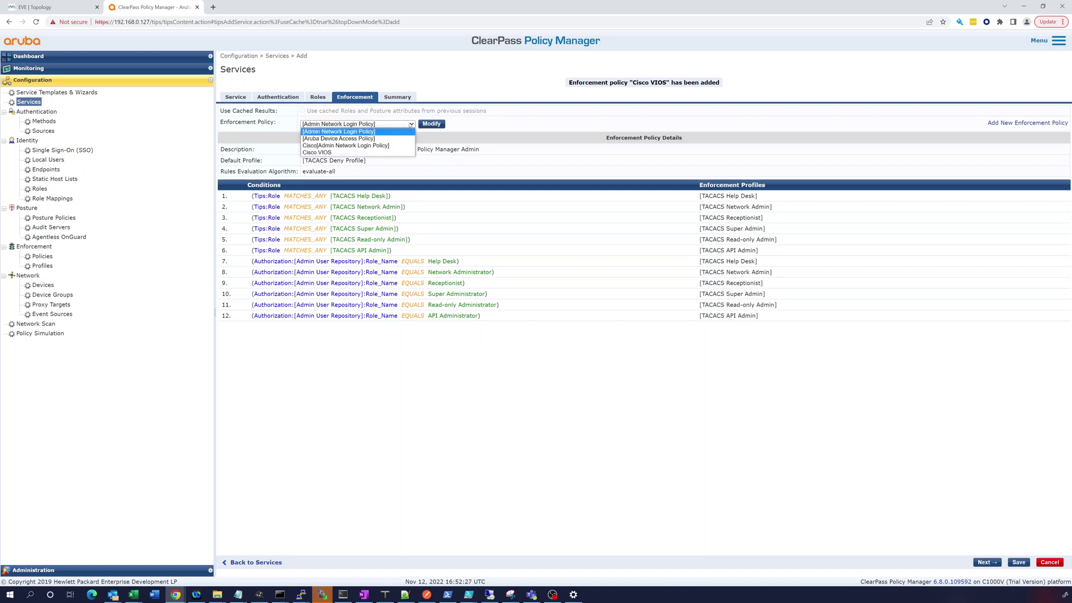
left_click(368, 152)
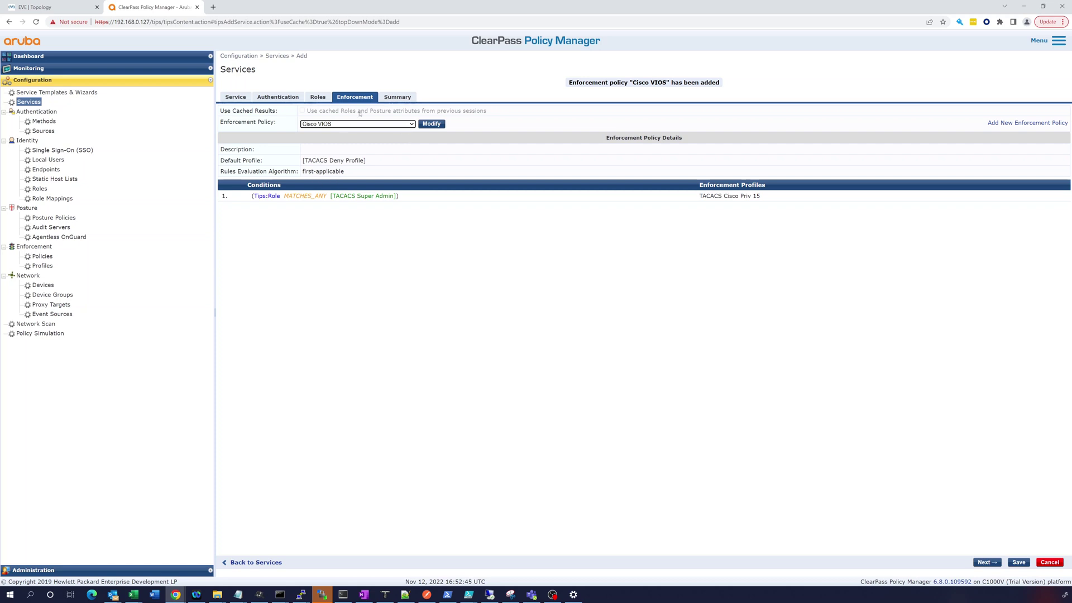
- Review the service's Summary, Roles and Authentication tabs, then save Cisco VIOS 15.2
left_click(395, 98)
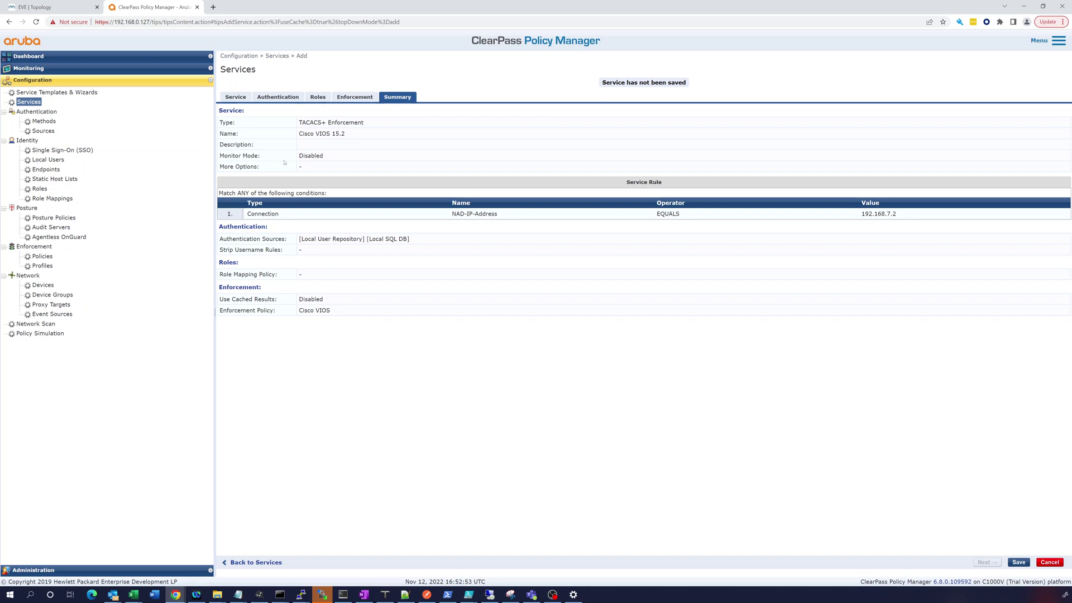
left_click(343, 97)
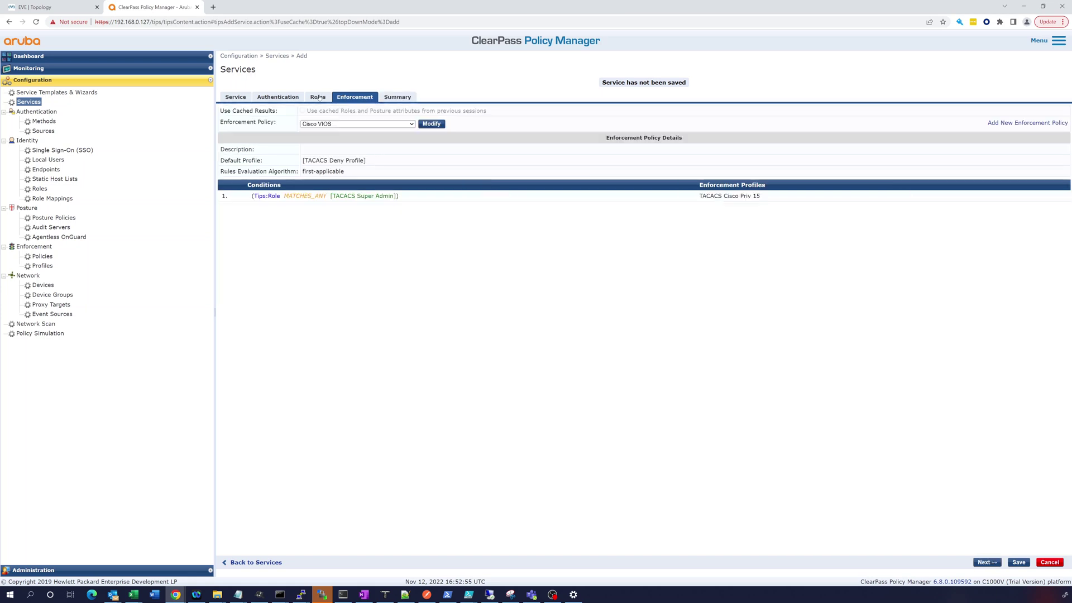
left_click(318, 97)
left_click(284, 98)
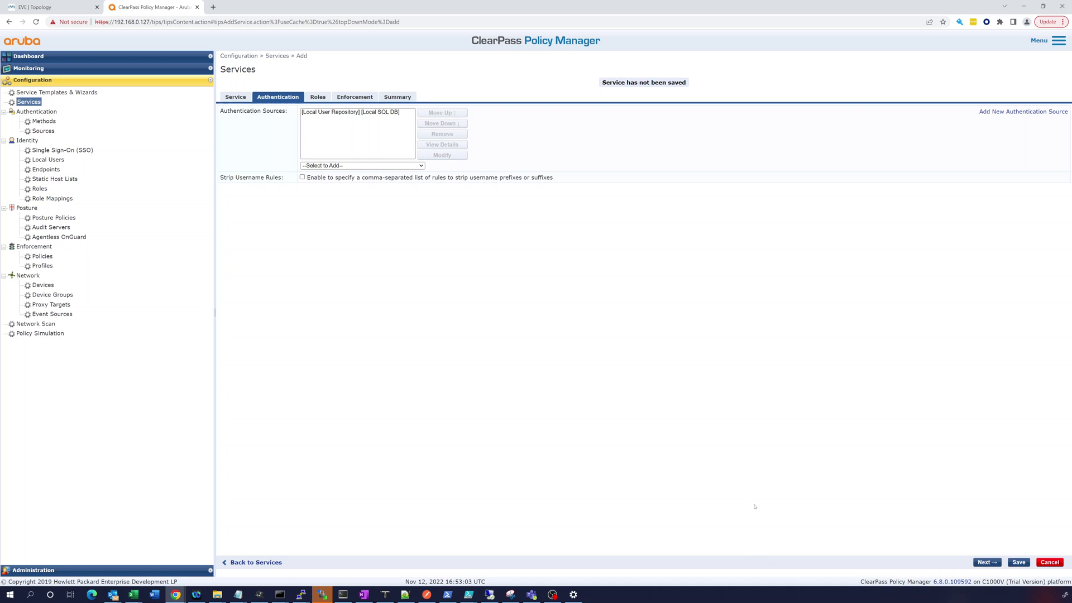
left_click(1018, 562)
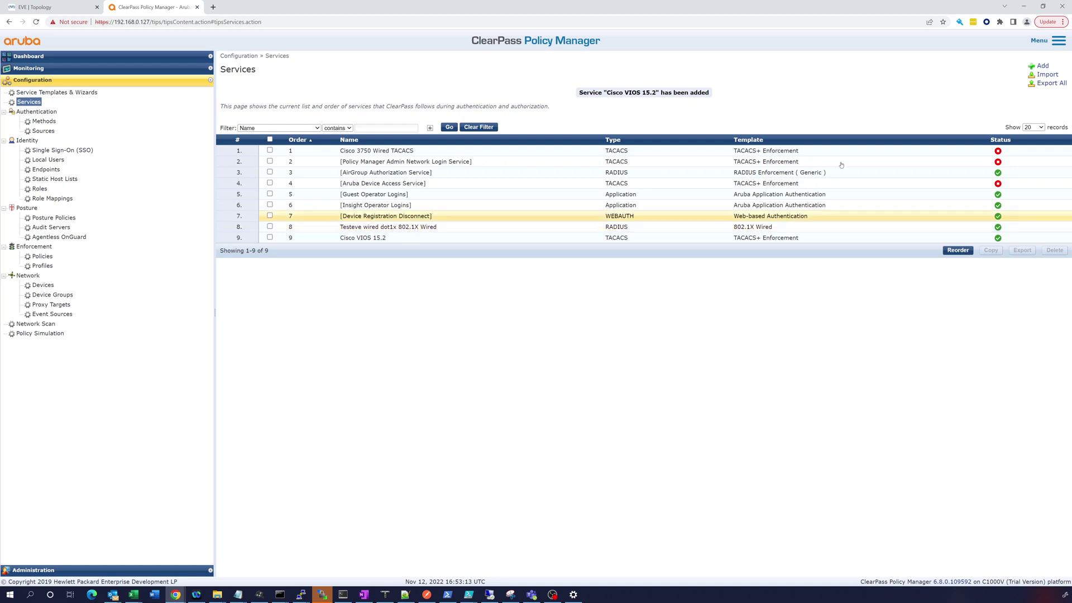
- Reorder services so Cisco VIOS 15.2 sits in first position, and save the order
left_click(957, 251)
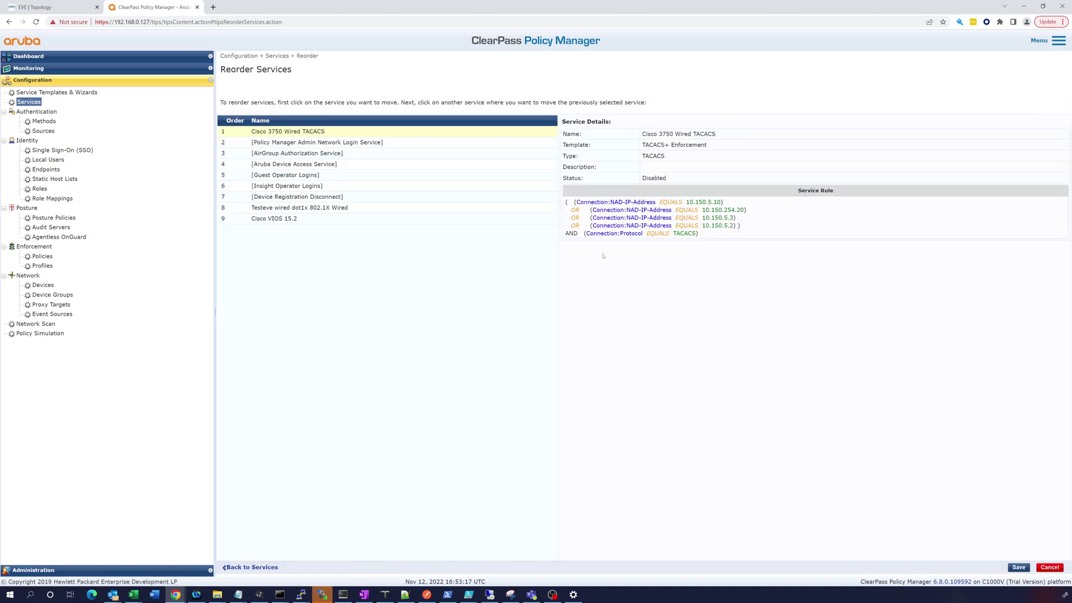
left_click(378, 220)
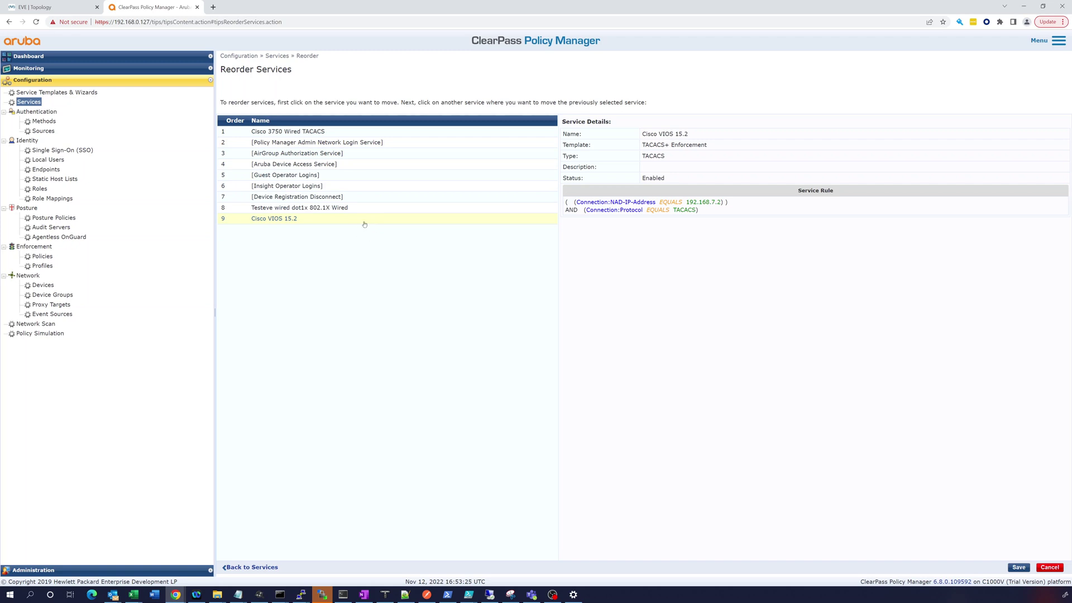
left_click(369, 132)
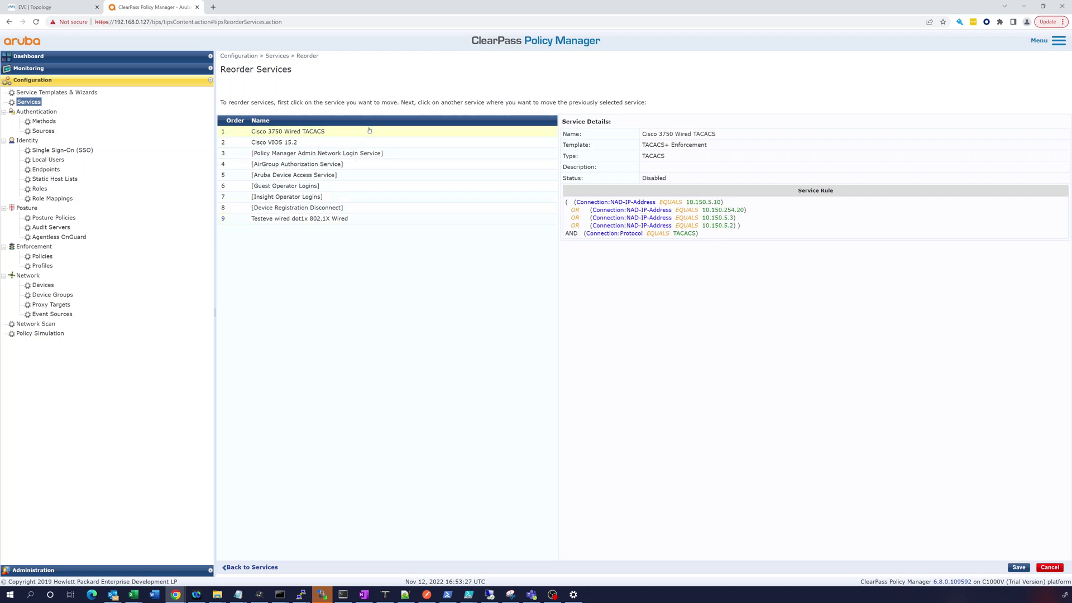
left_click(328, 143)
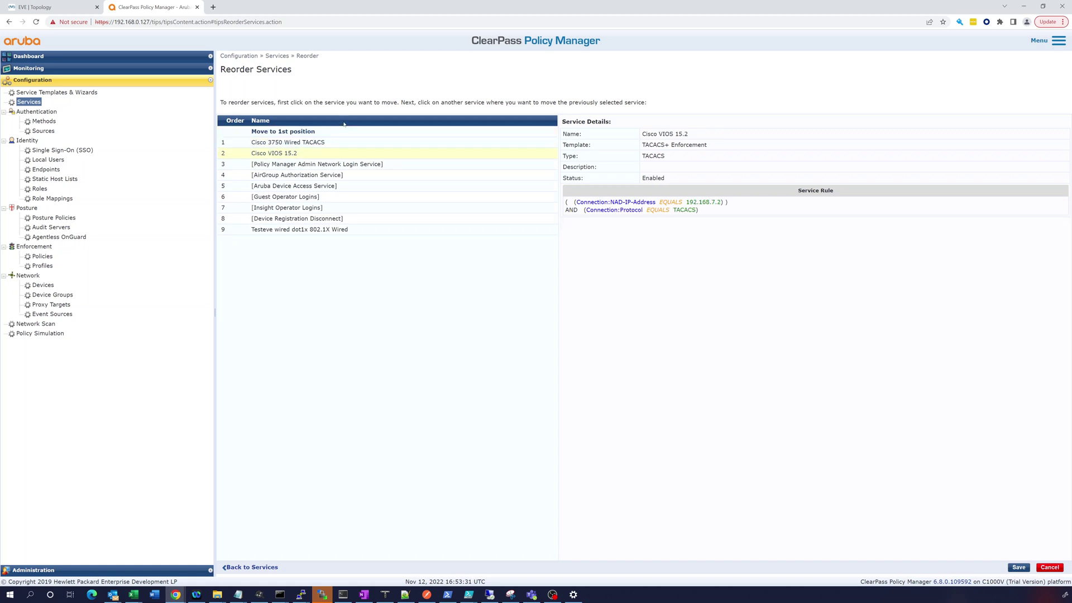
left_click(344, 124)
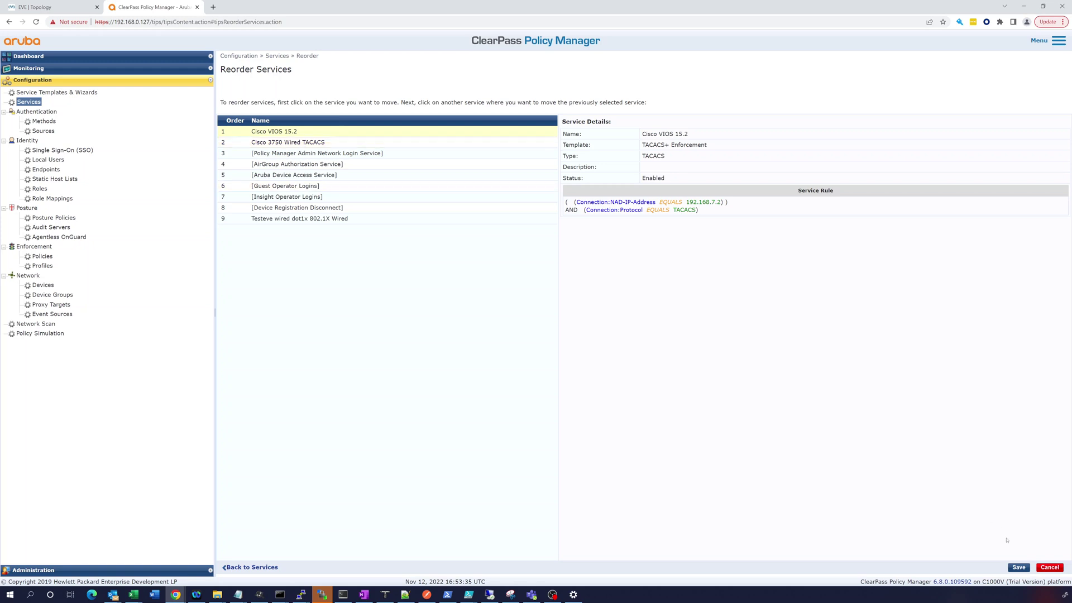
left_click(1019, 567)
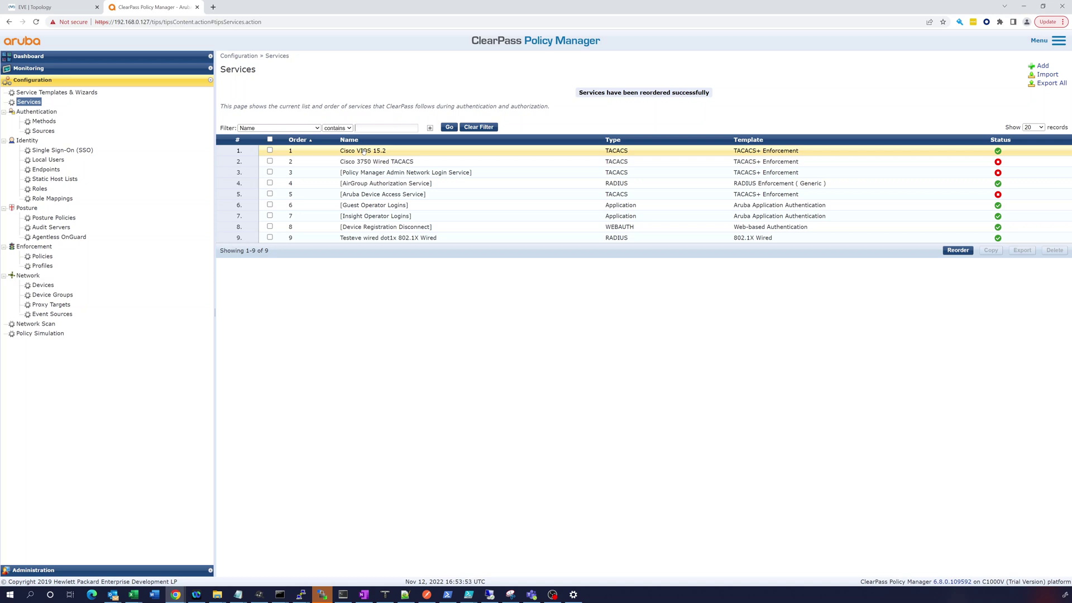
- Check the Cisco VIOS policy, then open TACACS Cisco Priv 15 from page 2 of enforcement profiles
left_click(42, 257)
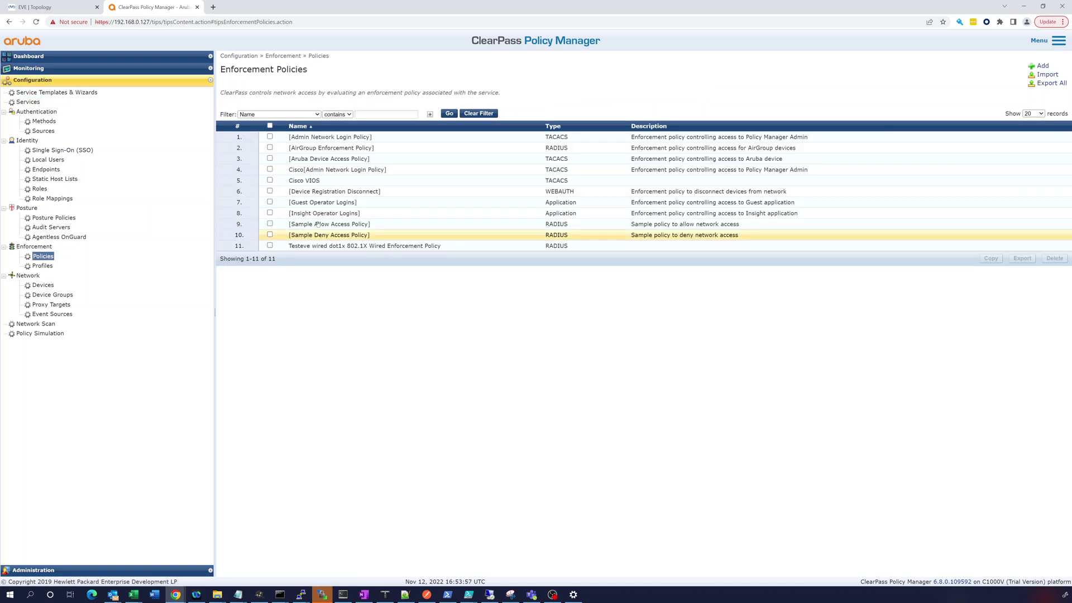
left_click(306, 181)
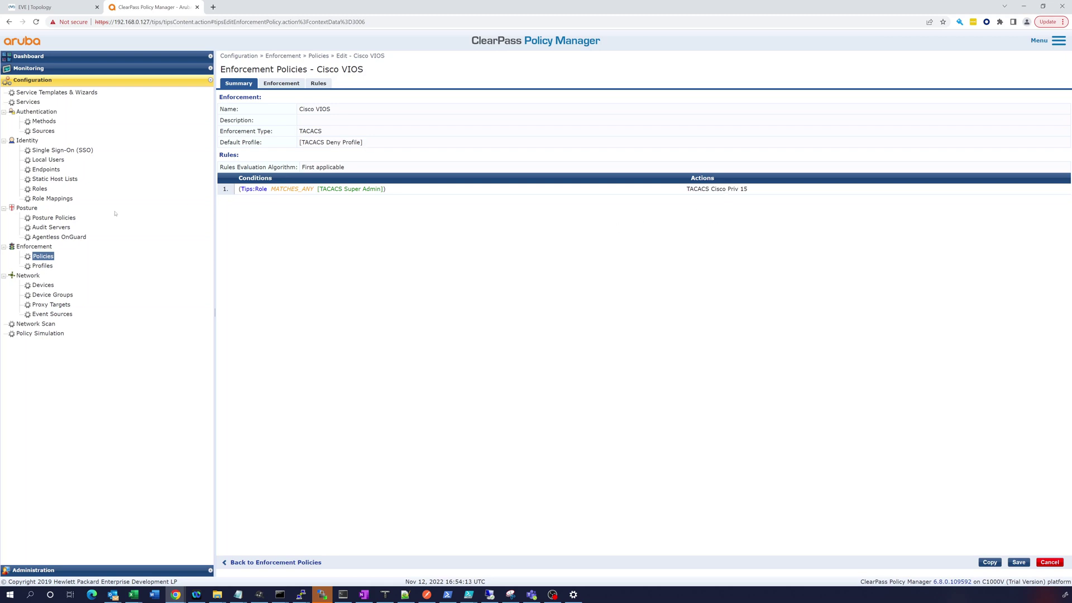
left_click(40, 267)
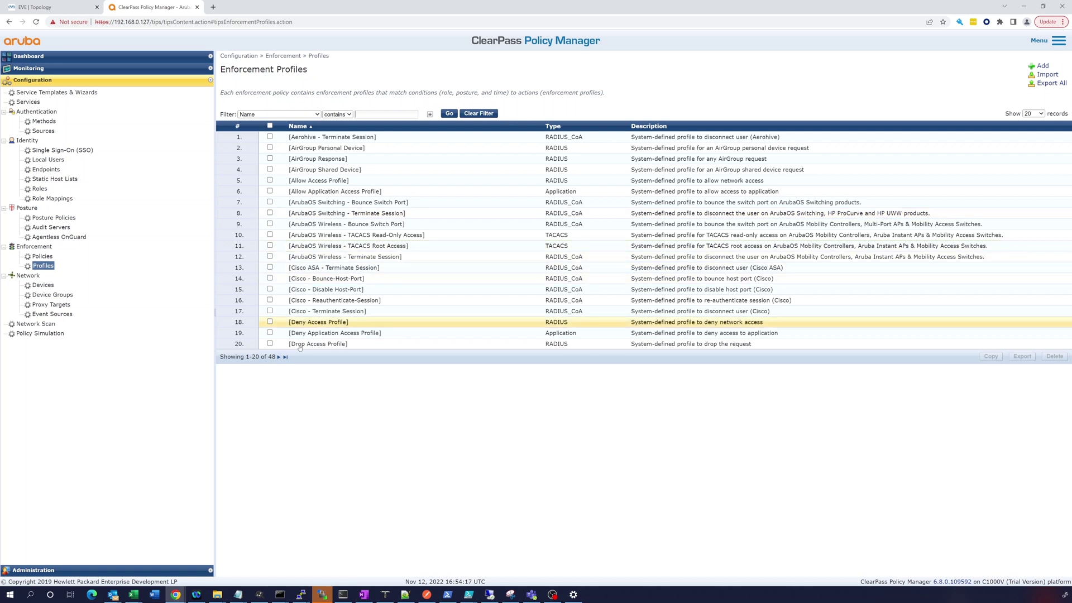
left_click(278, 357)
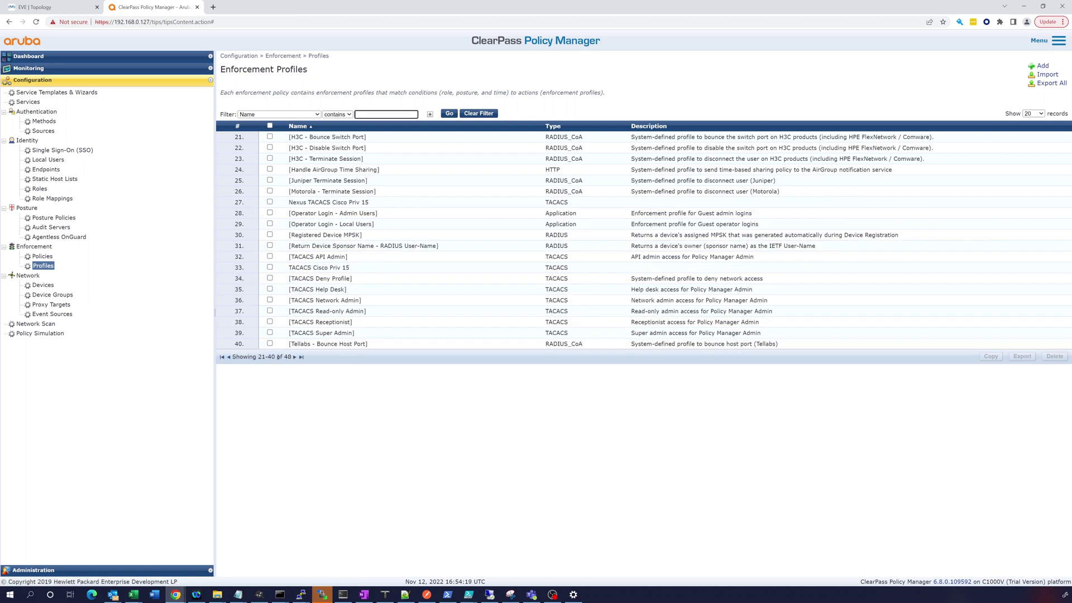
left_click(319, 268)
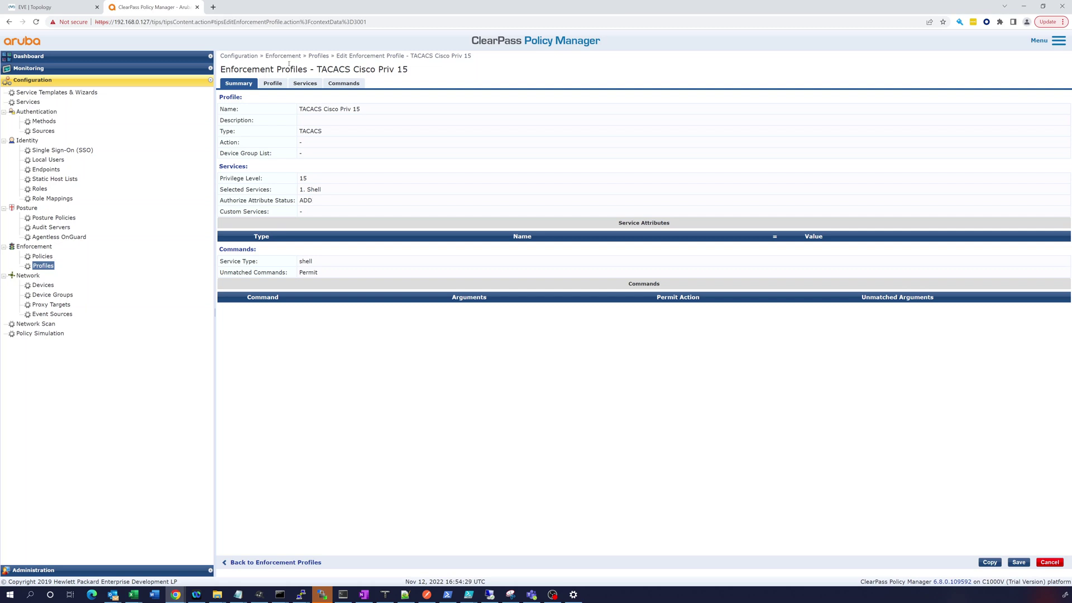
- Review the profile's Profile, Services (privilege level 15) and Commands tabs without changes
left_click(274, 85)
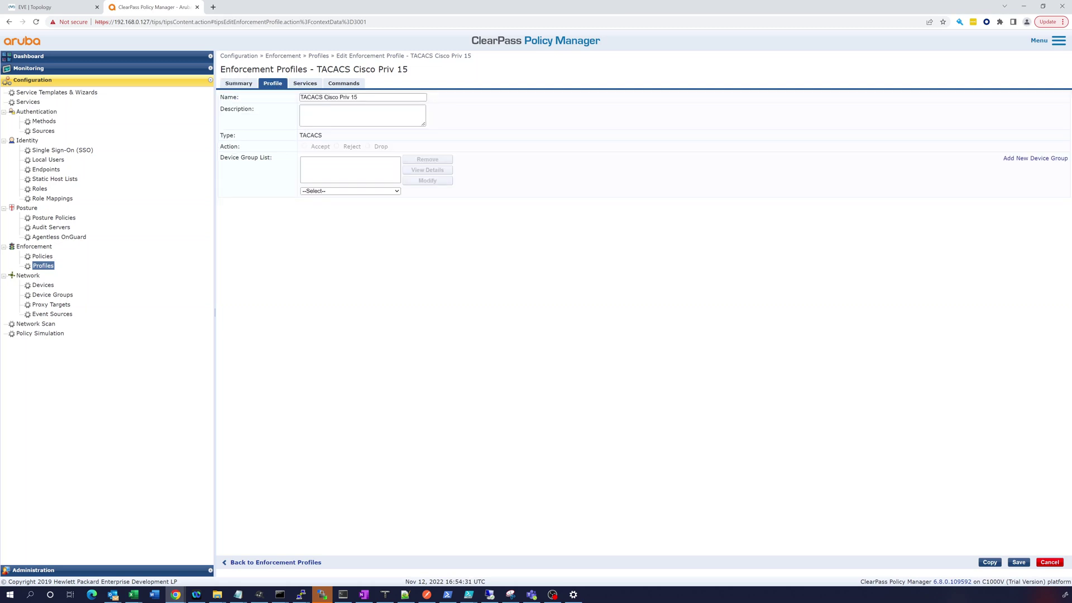
left_click(306, 85)
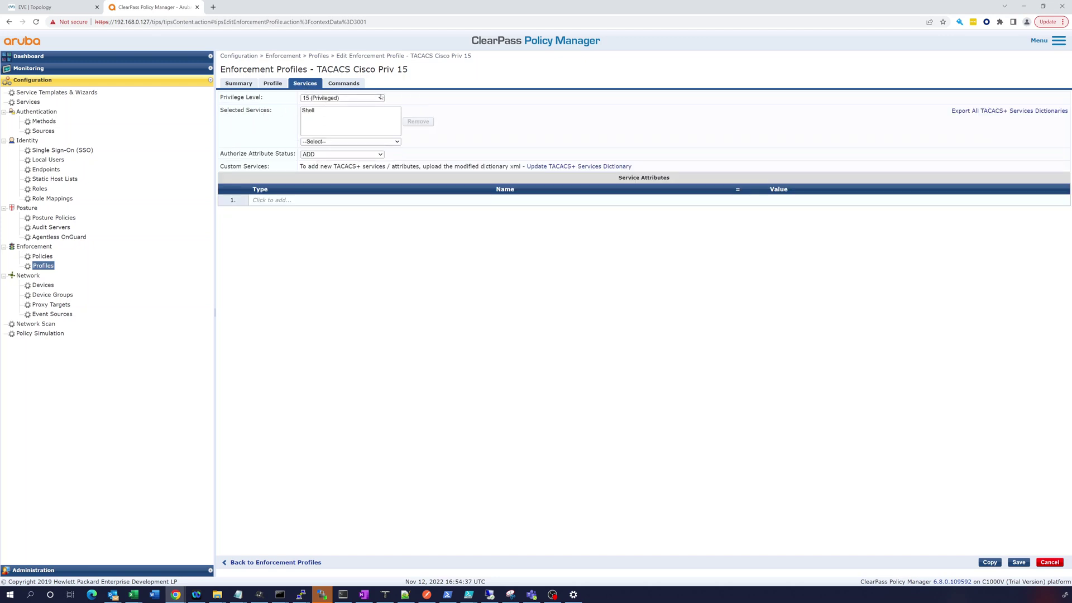
left_click(382, 98)
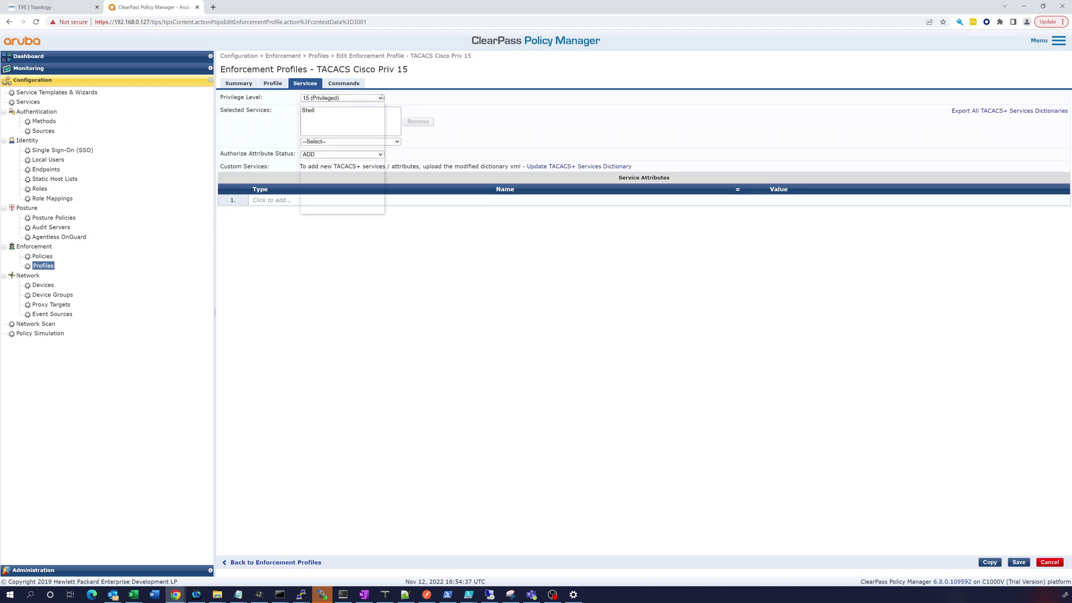
left_click(380, 98)
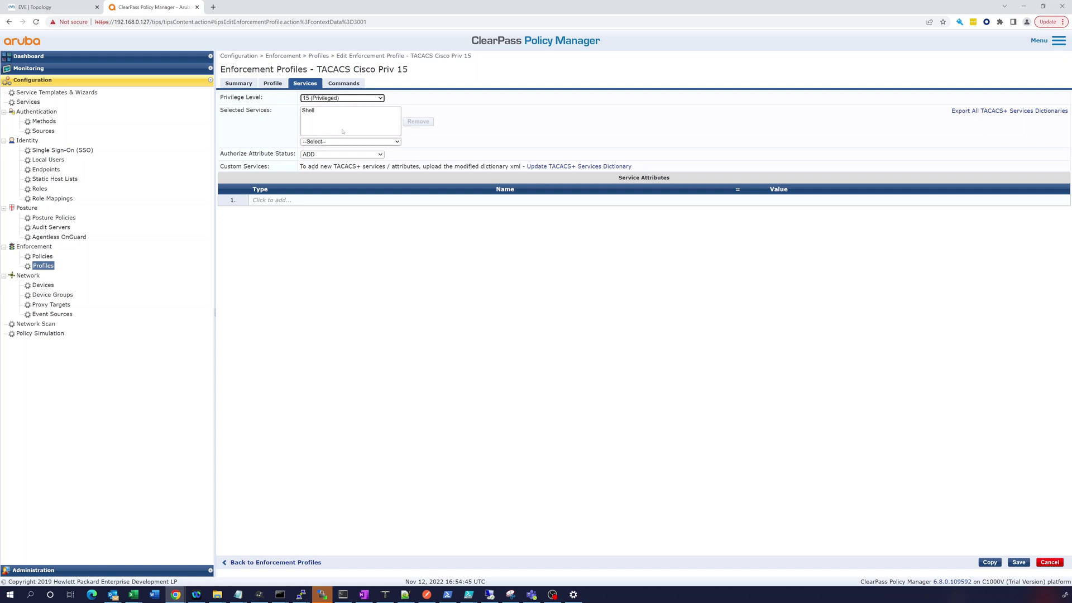
left_click(345, 82)
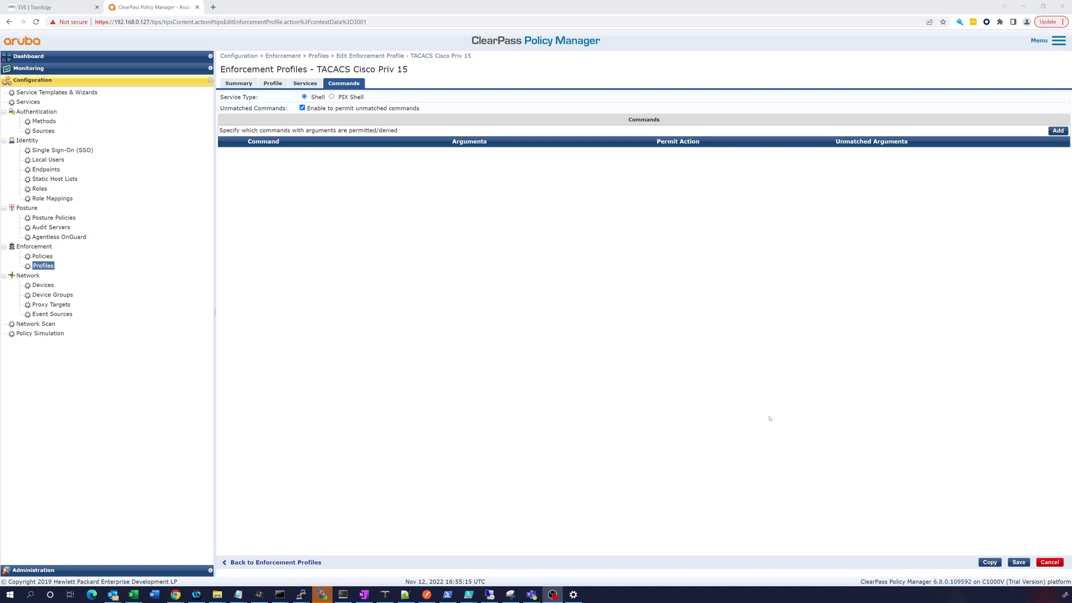
- Show the ClearPass network devices list, then return to the EVE-NG lab topology
left_click(42, 285)
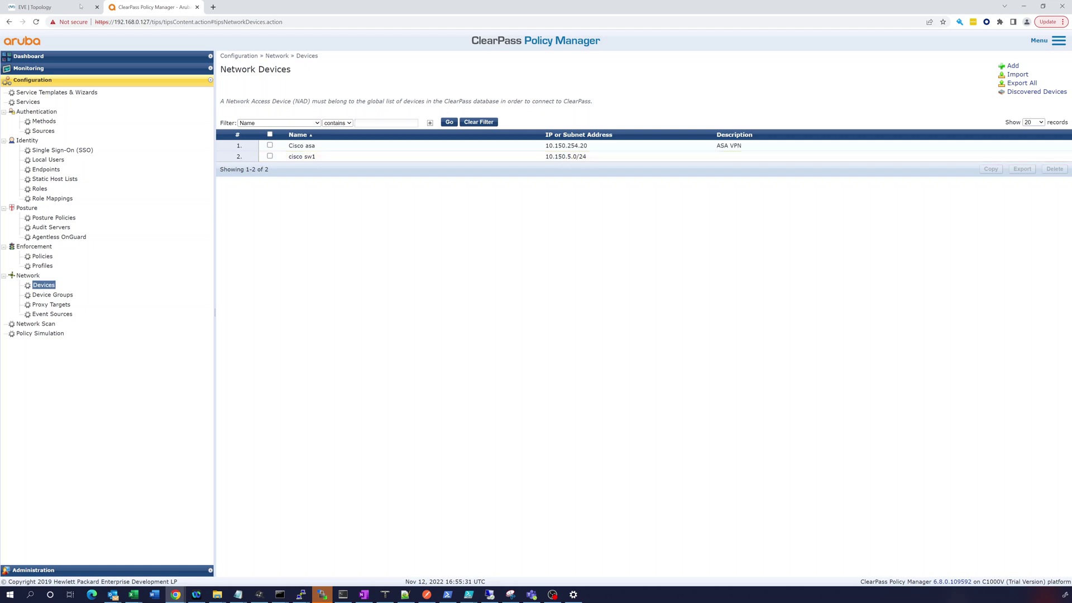
left_click(62, 8)
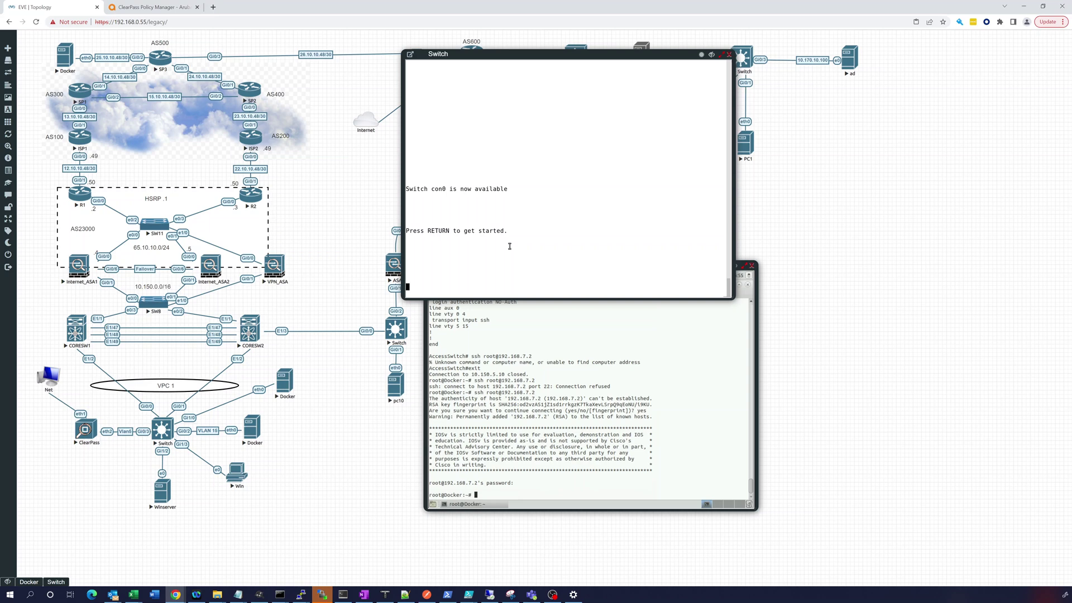
- Enter privileged mode and run 'show run | i domain' to confirm sw20.testeve.lab, then return to ClearPass
key("Return")
key("Return")
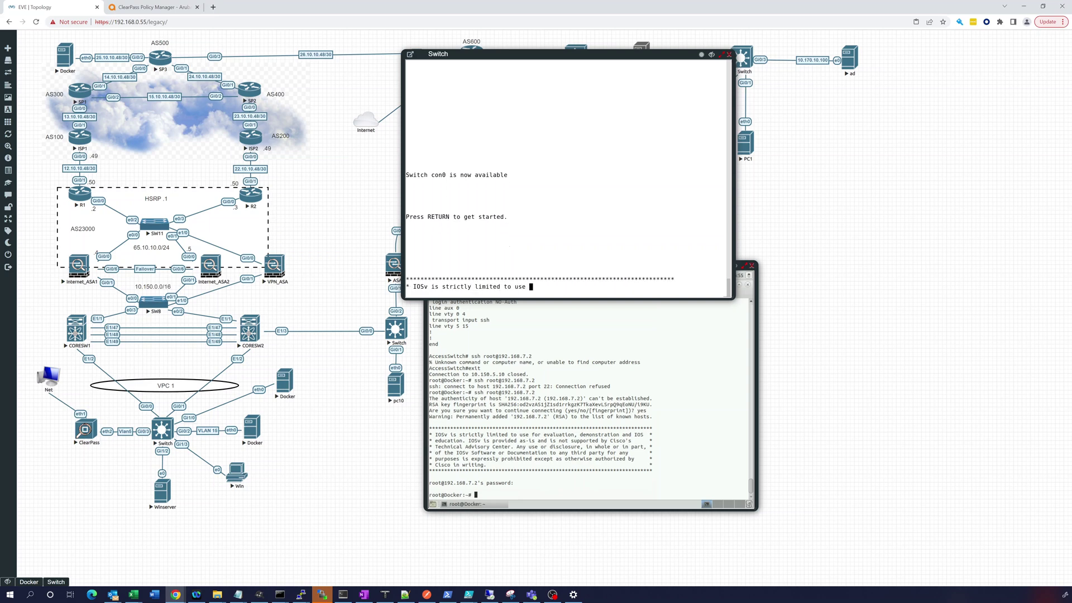
type("en")
key("Return")
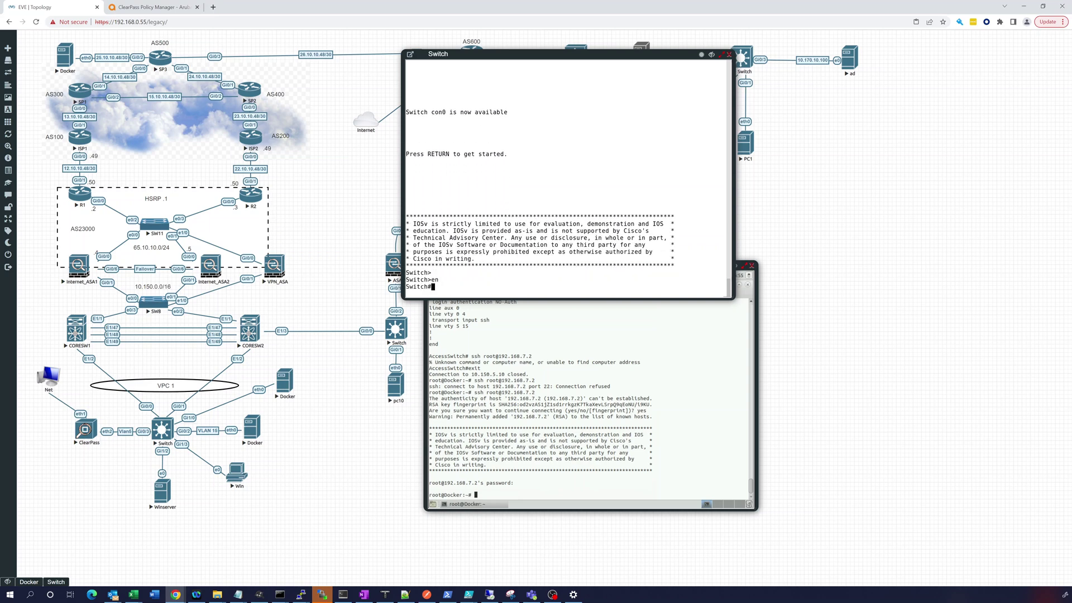
type("show run | i domain")
key("Return")
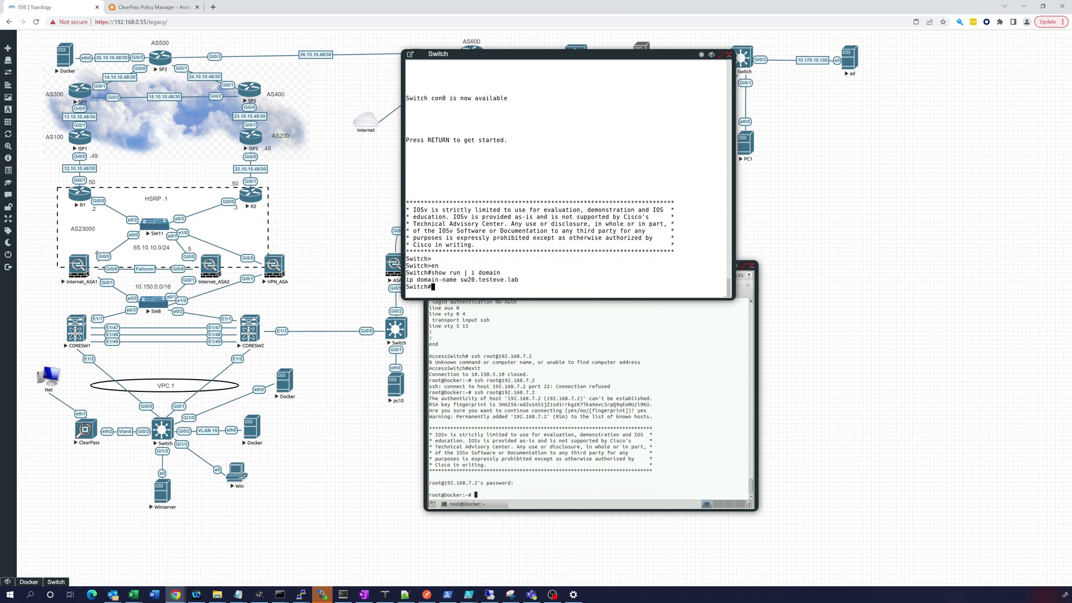
left_click(128, 7)
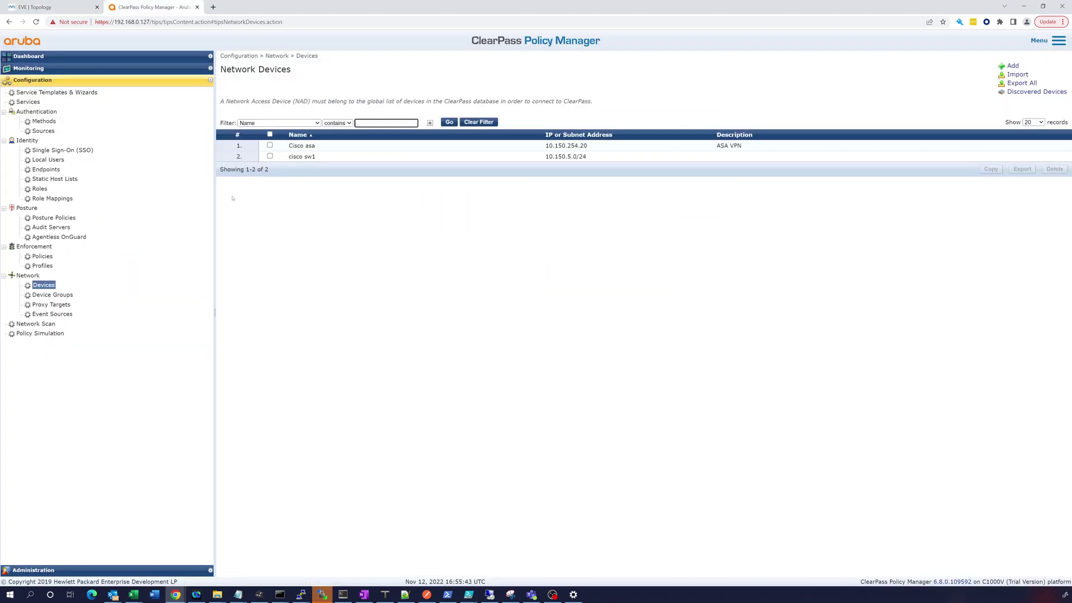
- Add a new network device named SW20 with IP address 192.168.7.2
left_click(1012, 66)
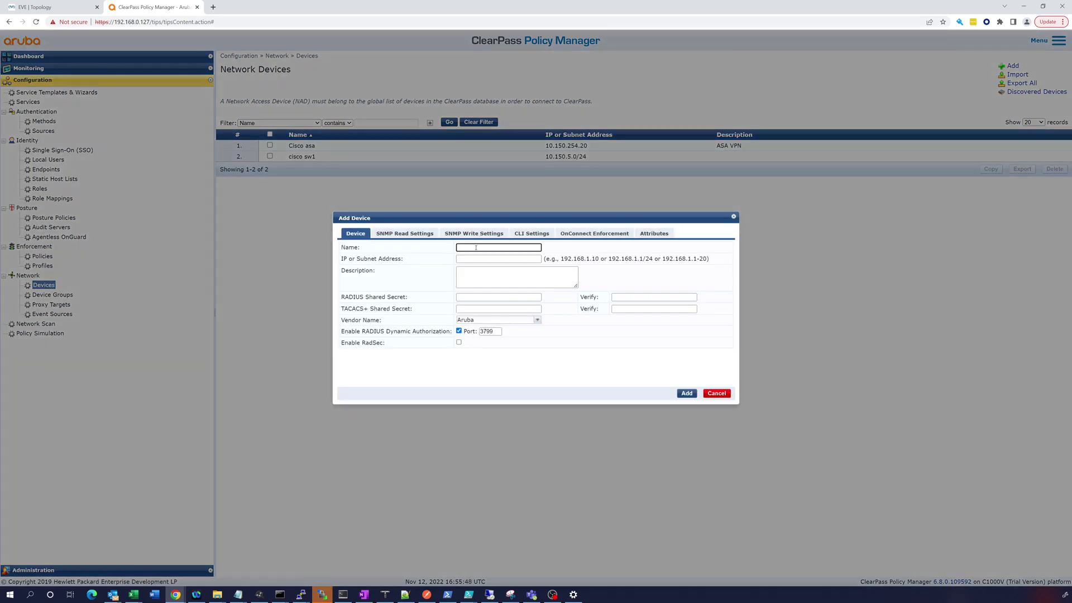
left_click(476, 248)
type("SW20")
key("Tab")
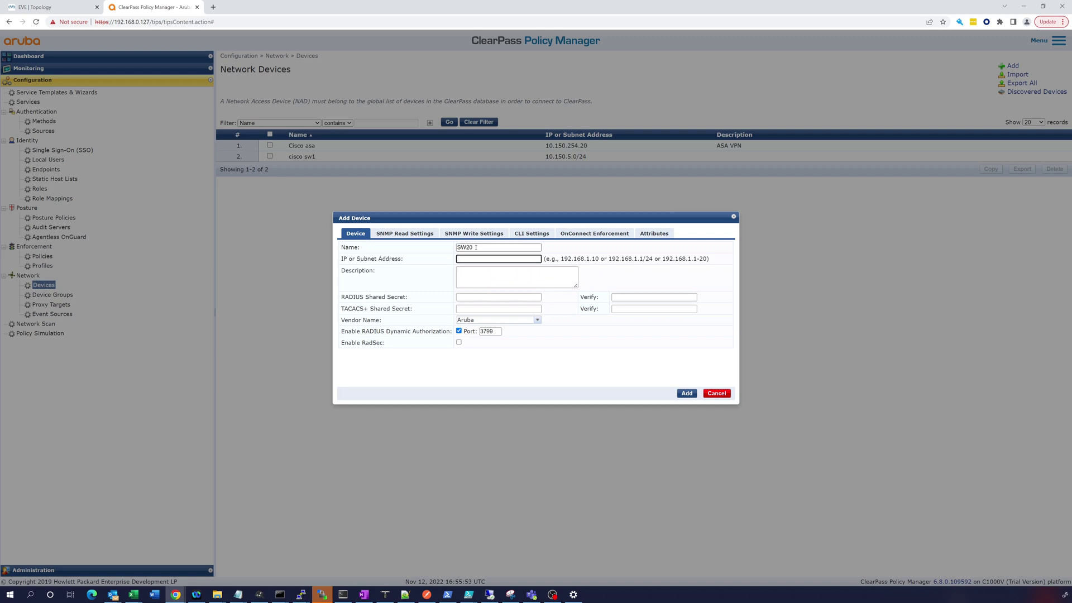
type("192.168.7.2")
key("Tab")
- Enter and confirm the TACACS+ shared secret for SW20
key("Tab")
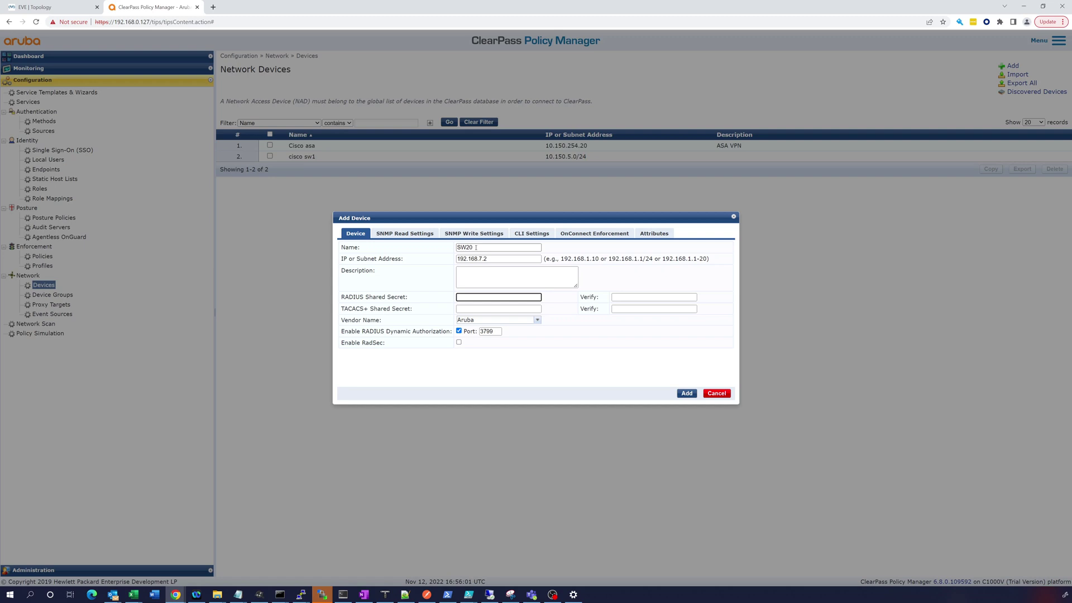
key("Tab")
key("Tab")
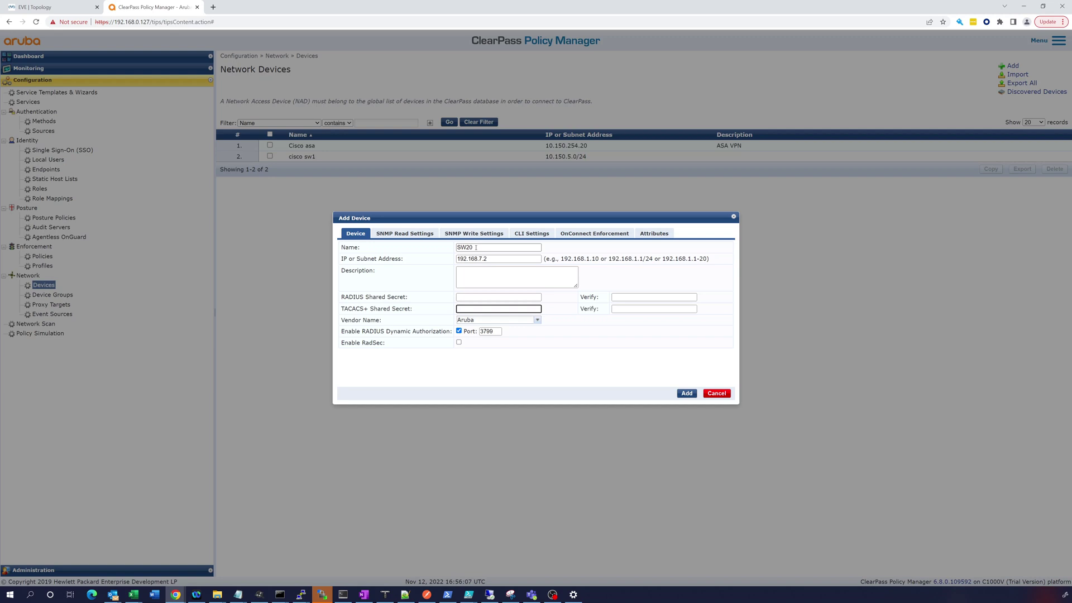
type("aruaruba123")
key("Tab")
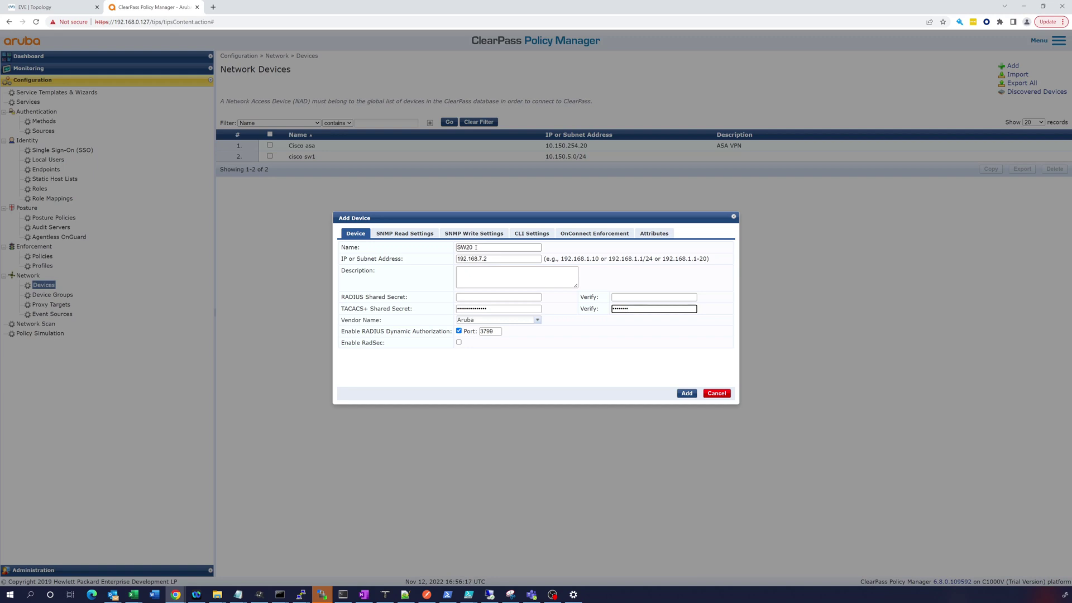
type("aruba123aruba12")
- Set the vendor to Cisco and disable RADIUS dynamic authorization
left_click(536, 320)
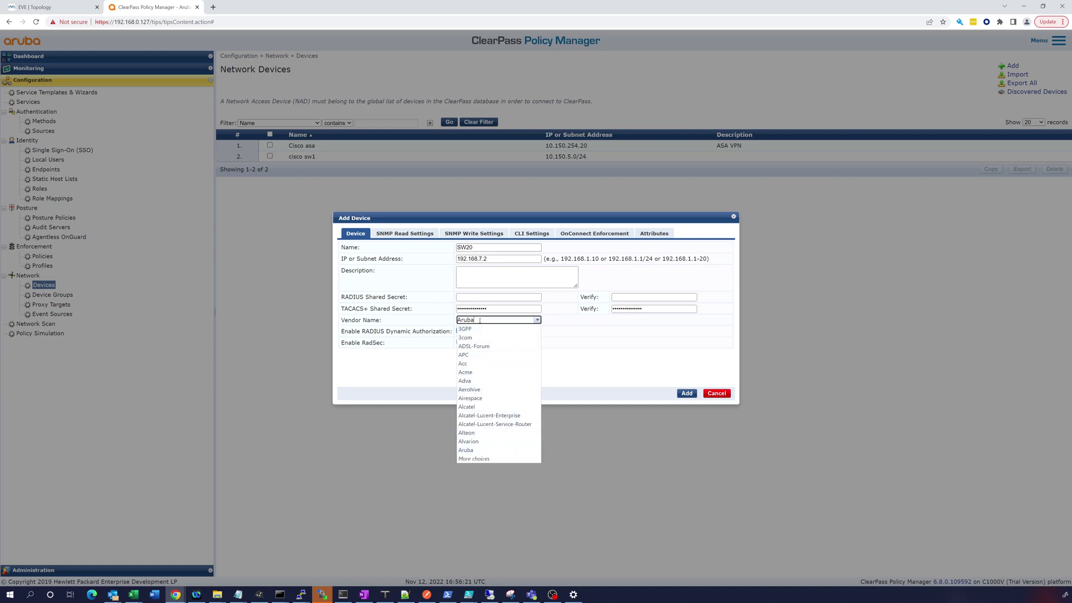
type("Arub")
key("BackSpace")
key("BackSpace")
key("BackSpace")
key("BackSpace")
type("ci")
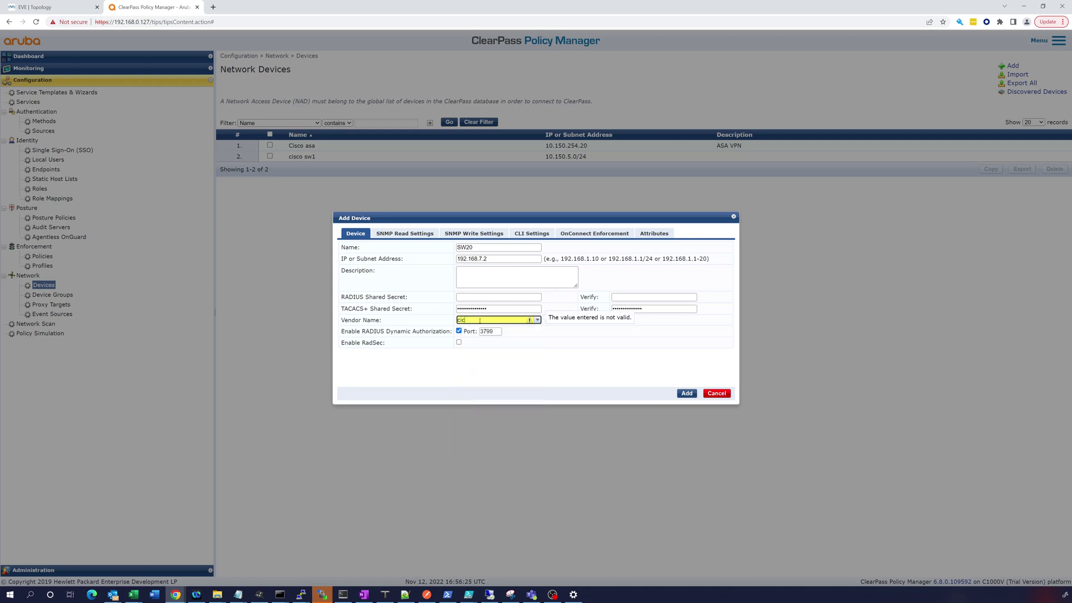
type("c")
key("BackSpace")
type("s")
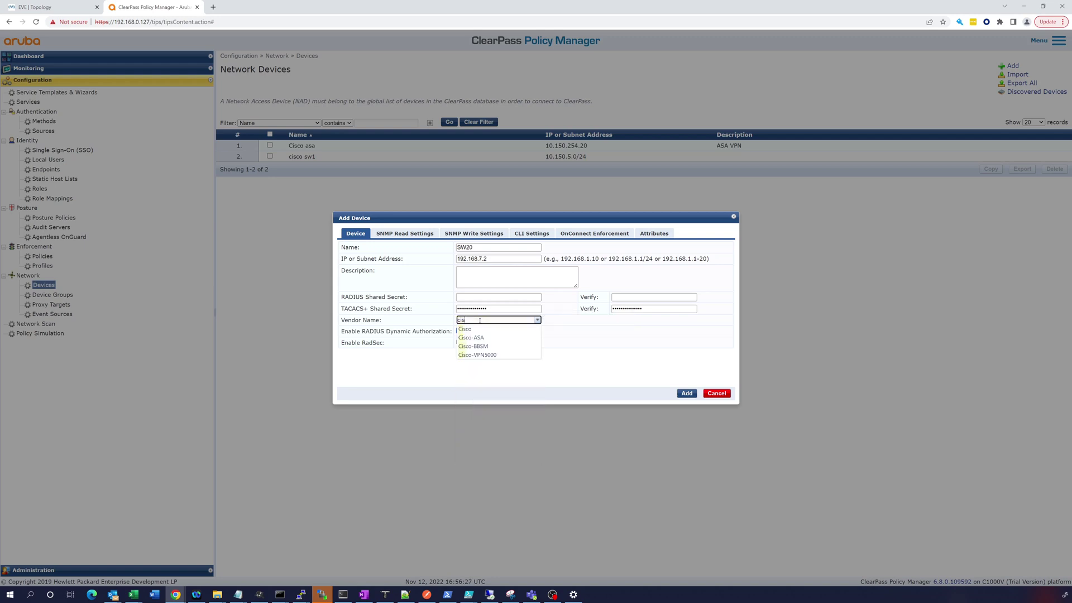
left_click(464, 329)
left_click(459, 331)
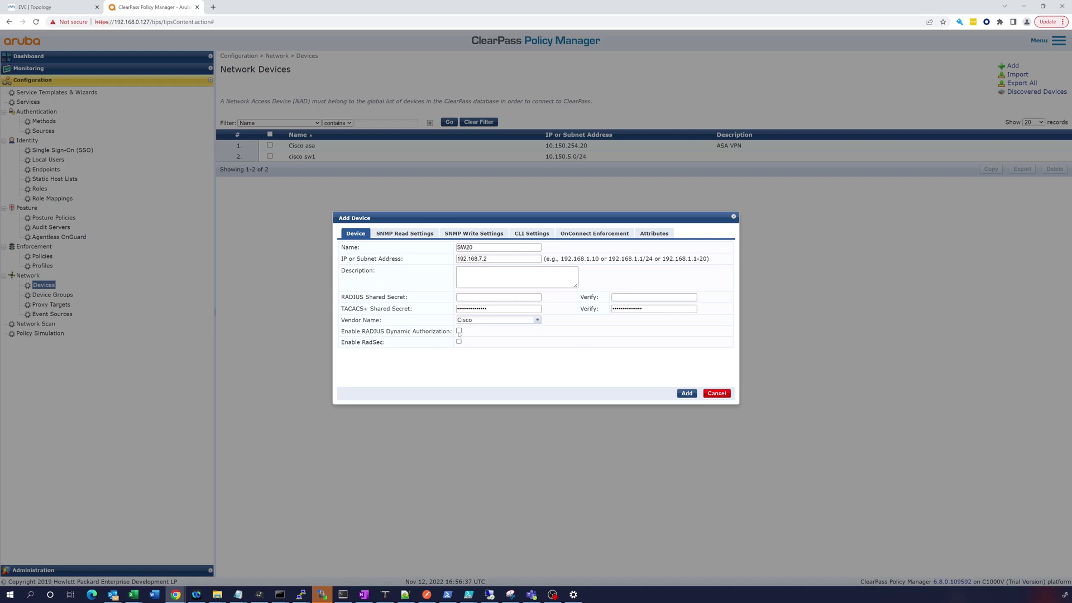
- Confirm the Add Device dialog to save SW20 (192.168.7.2)
left_click(687, 394)
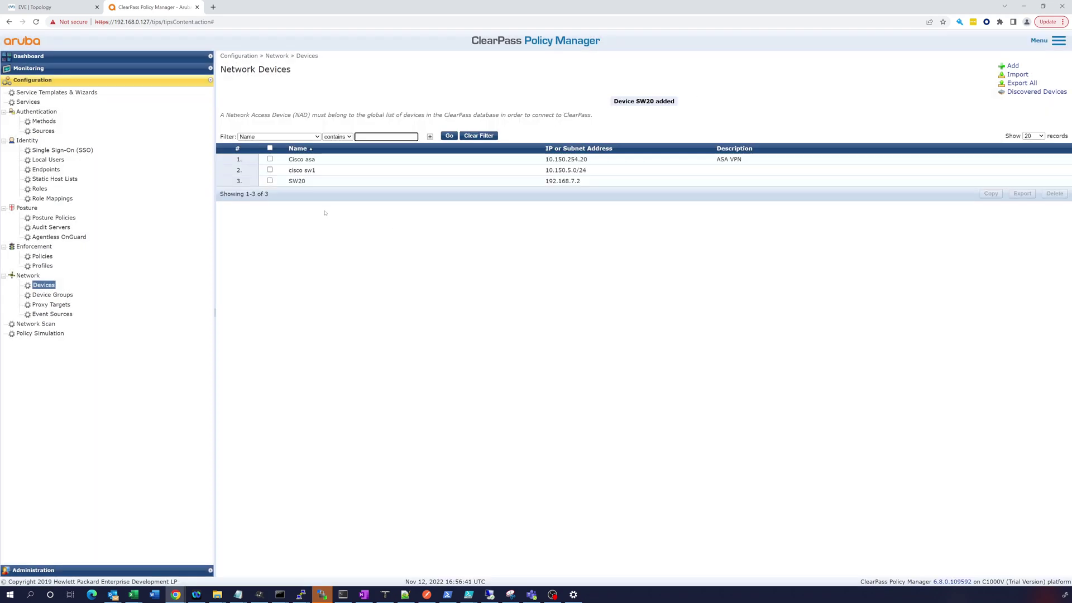